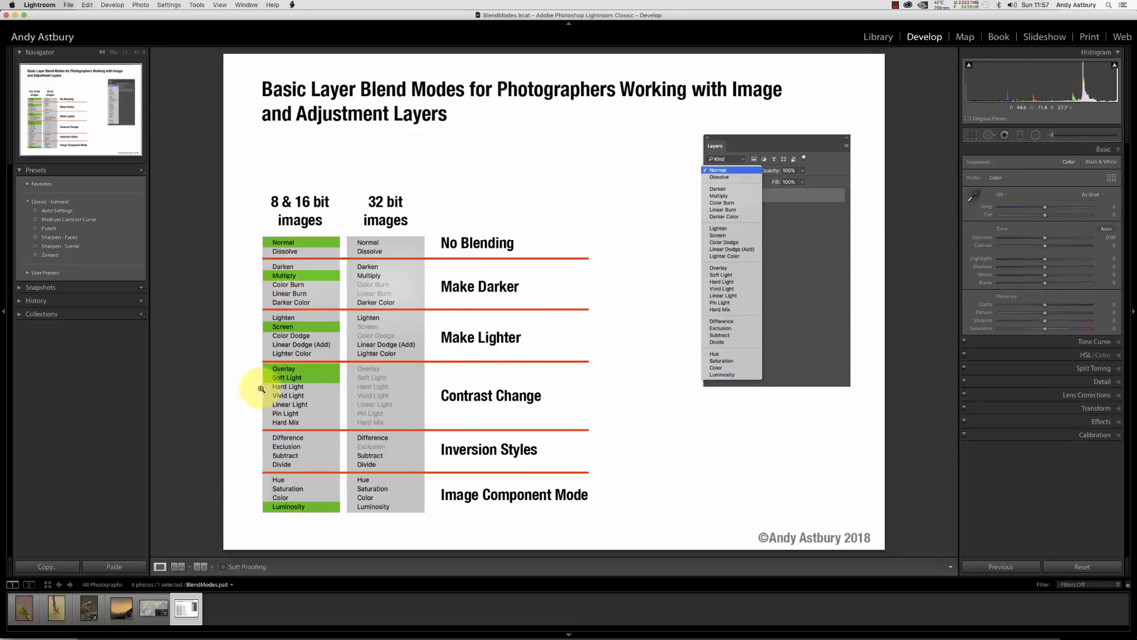
Select the rocky quarry photo in the filmstrip and reset its develop settings.
left_click(152, 607)
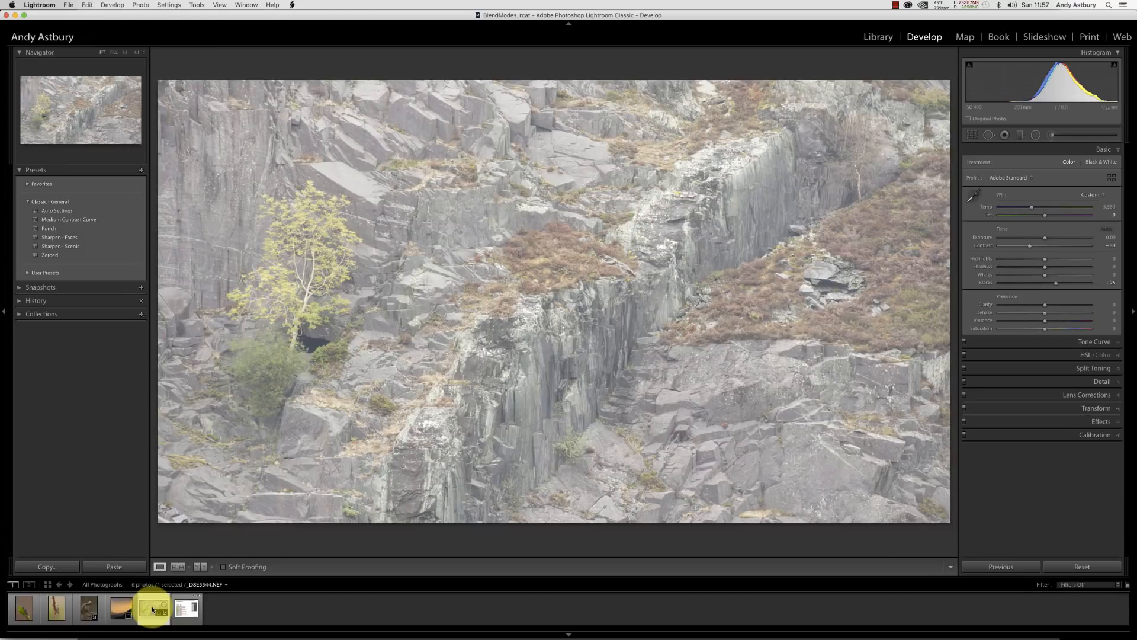
left_click(1083, 567)
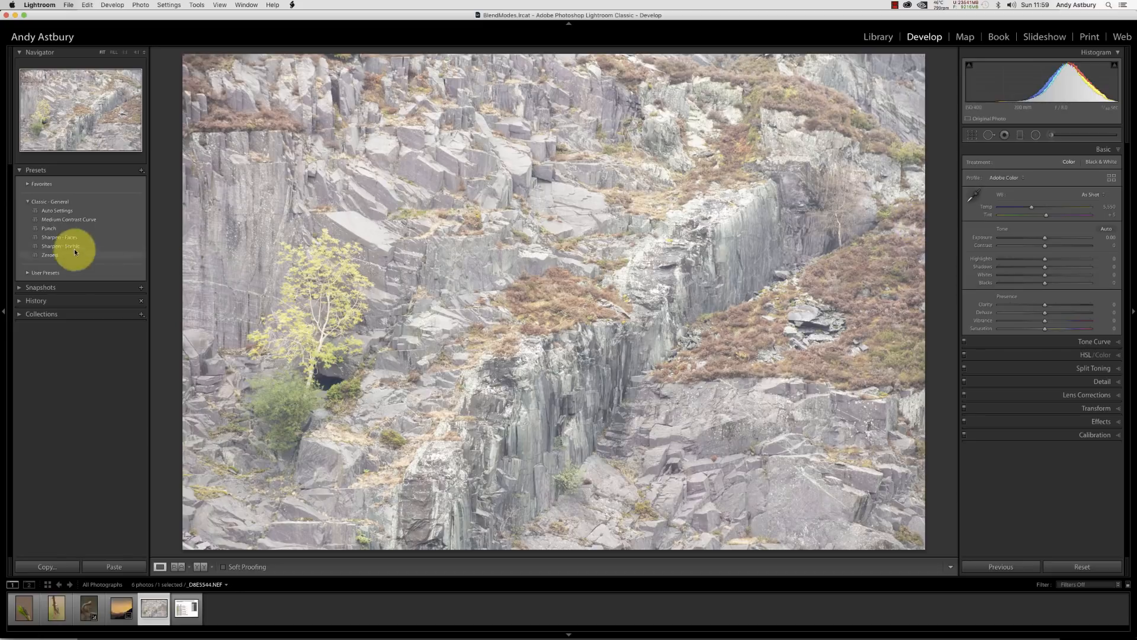
Apply the D800E_ETTR user preset to the quarry photo and reset its Exposure.
left_click(30, 275)
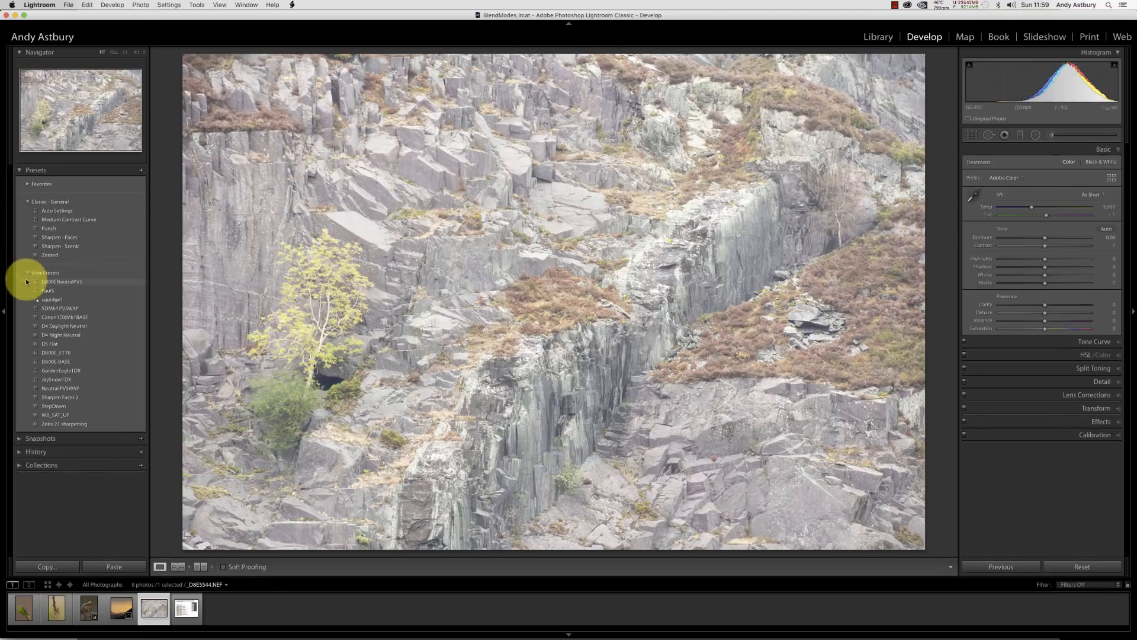
left_click(51, 354)
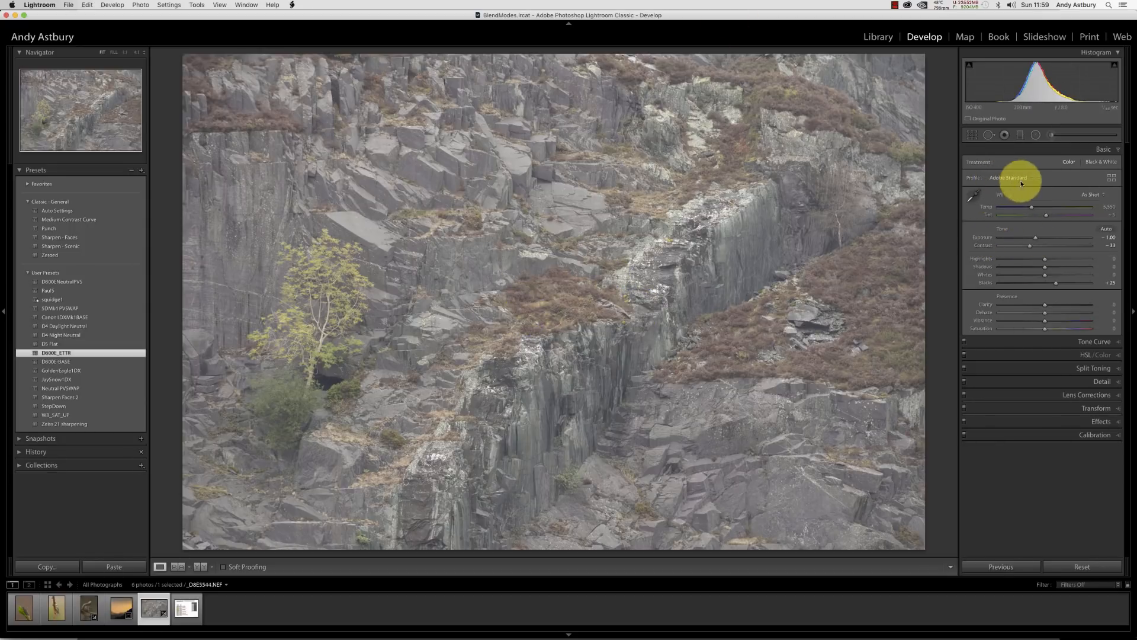
double_click(979, 236)
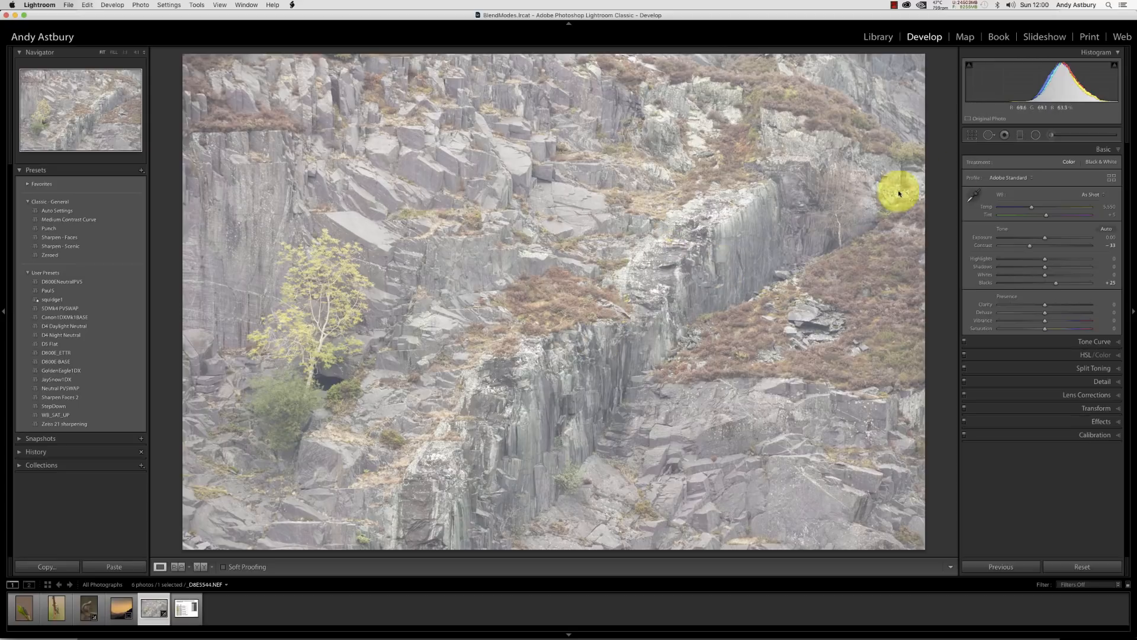
Crop a strip off the top of the quarry photo with the Crop tool.
left_click(973, 136)
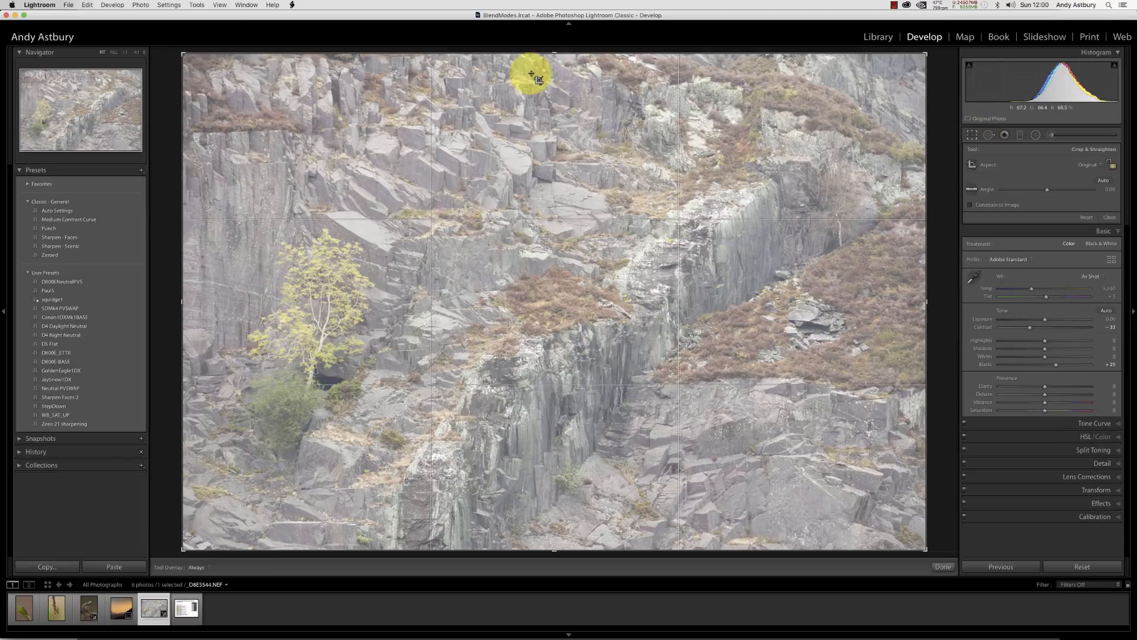
left_click_drag(551, 54, 550, 97)
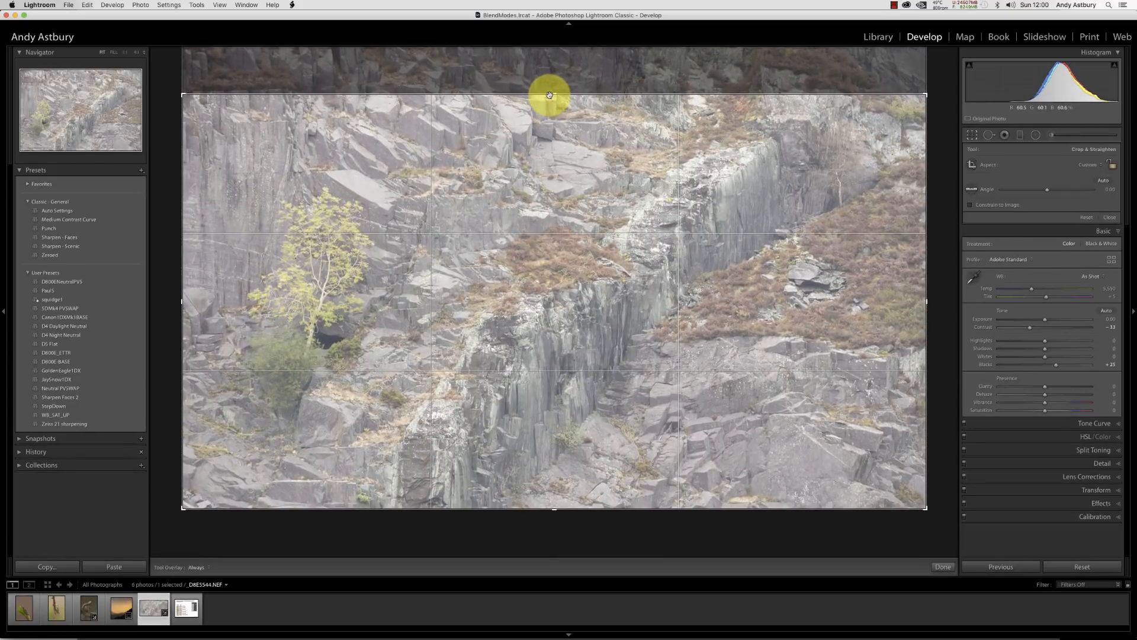
left_click(942, 566)
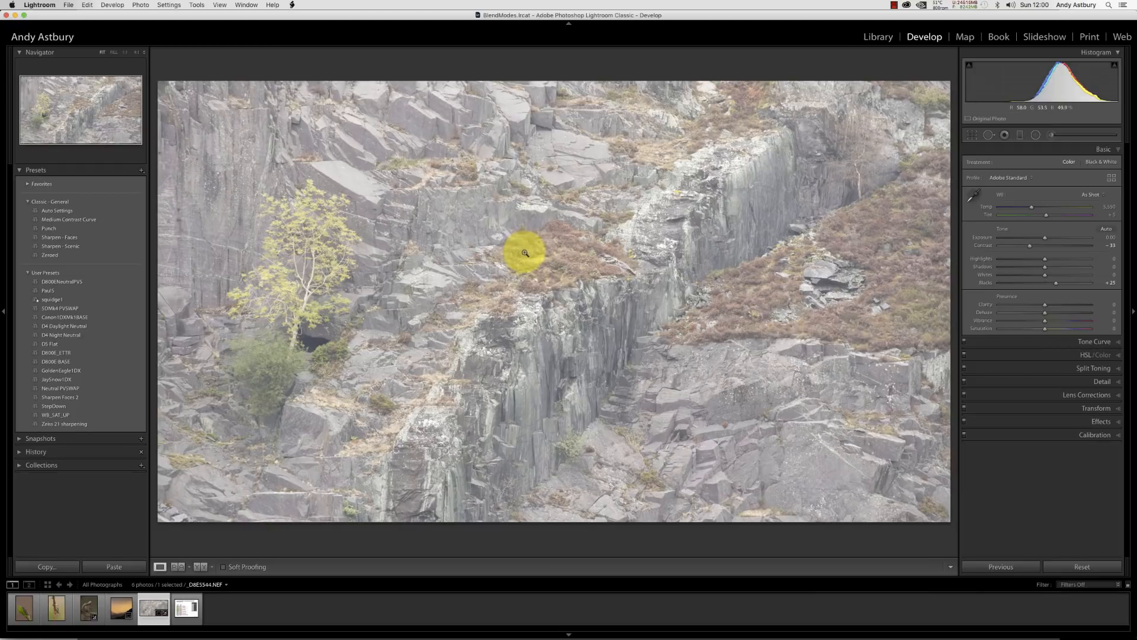
Open the quarry photo for editing in Adobe Photoshop CC 2018.
right_click(526, 249)
mouse_move(545, 254)
mouse_move(552, 326)
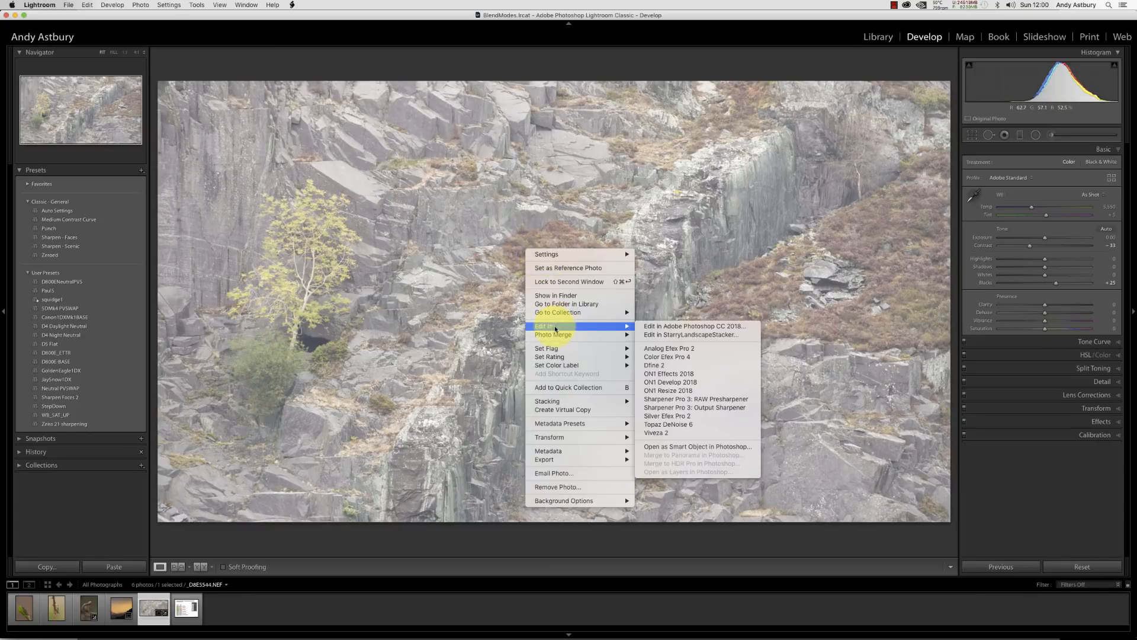
left_click(659, 327)
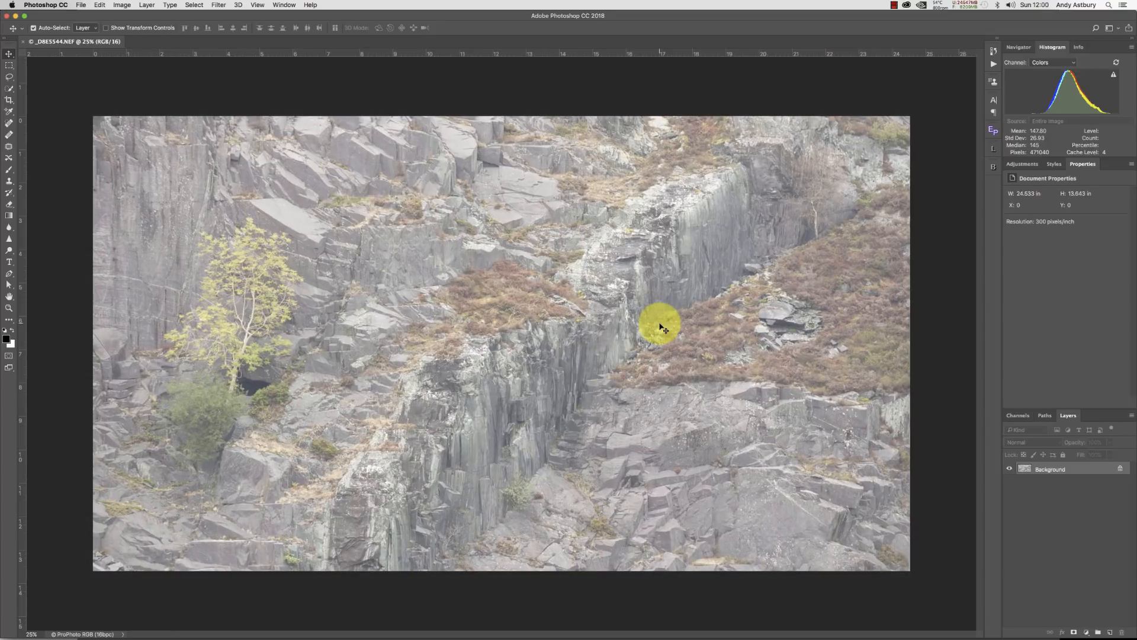
Duplicate the Background layer and toggle the layers' visibility to compare them.
key("super")
key("super+j")
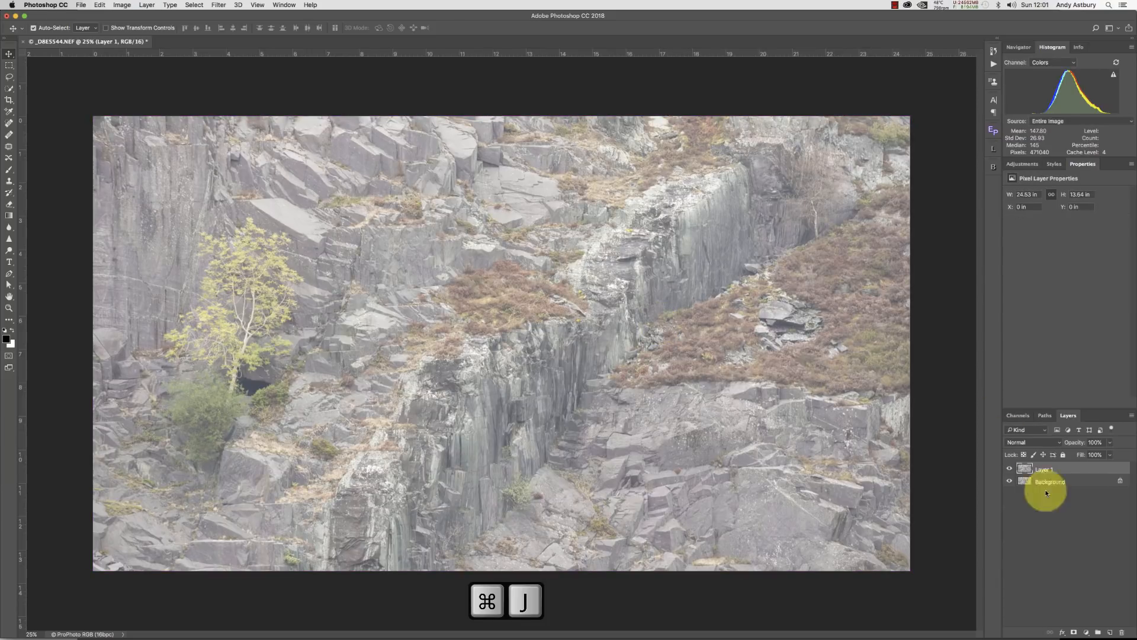
left_click(1010, 469)
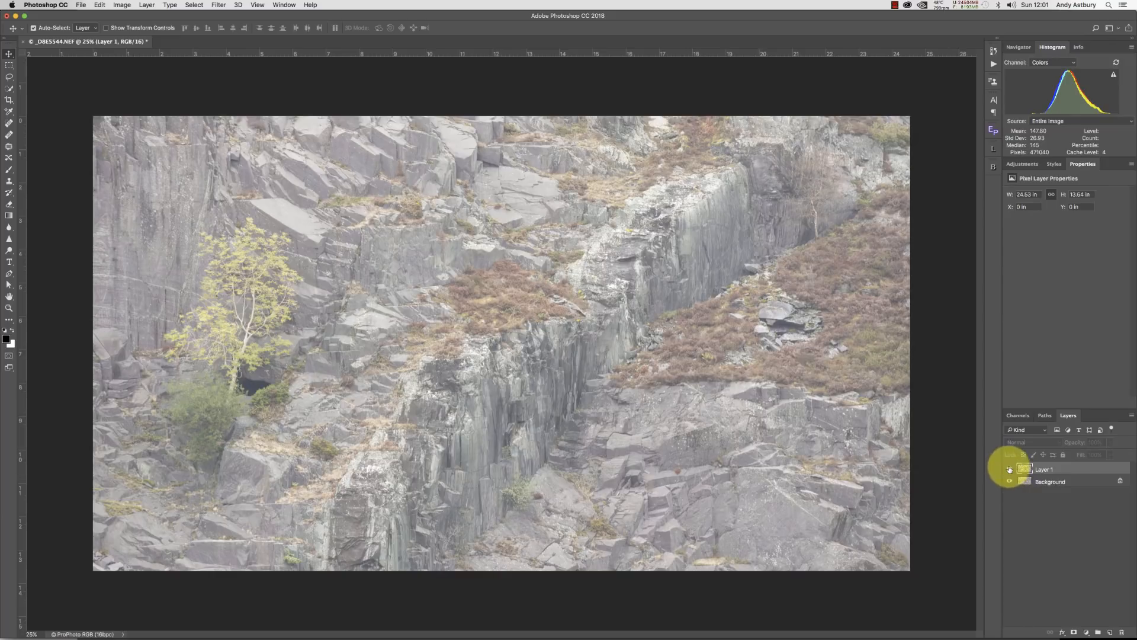
left_click(1010, 469)
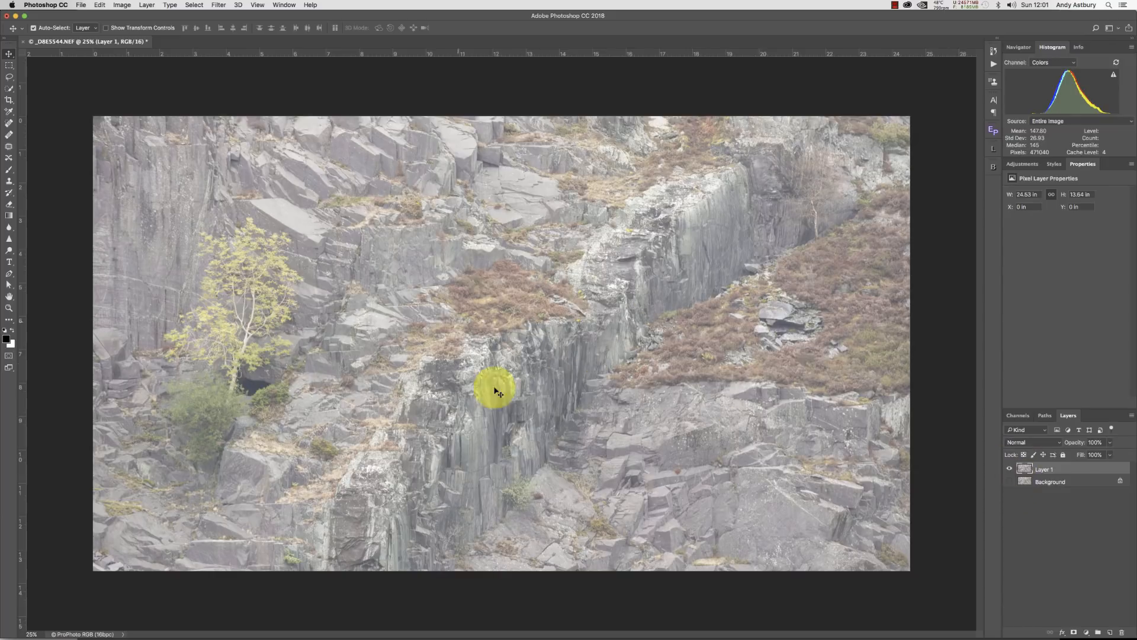
left_click(1010, 481)
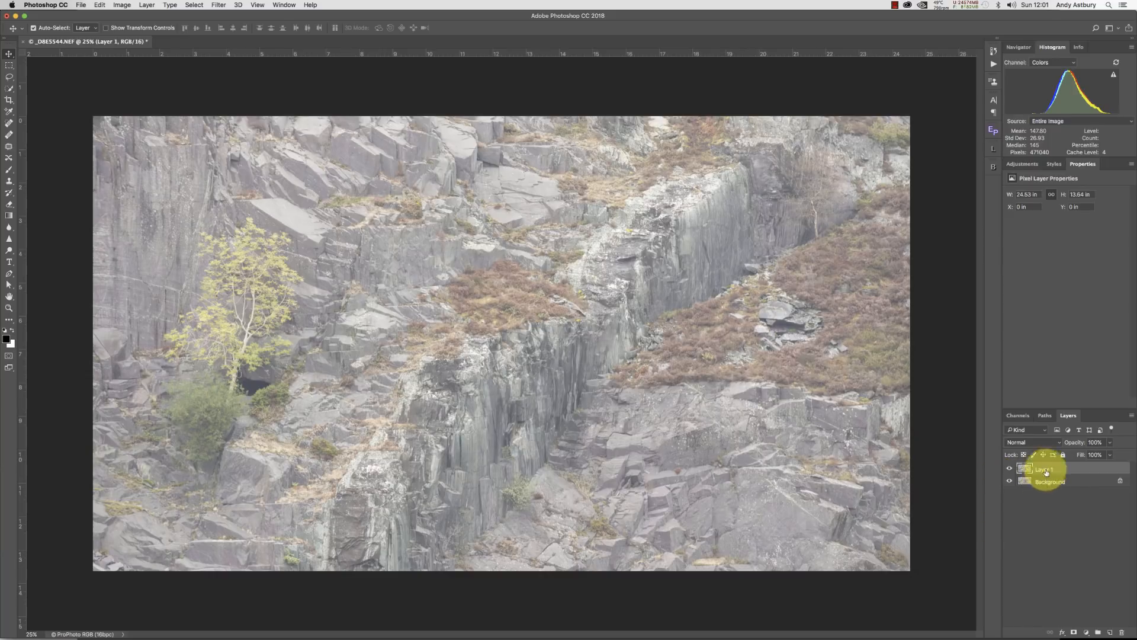
Set Layer 1's blend mode to Multiply and toggle its visibility to compare the result.
left_click(1033, 440)
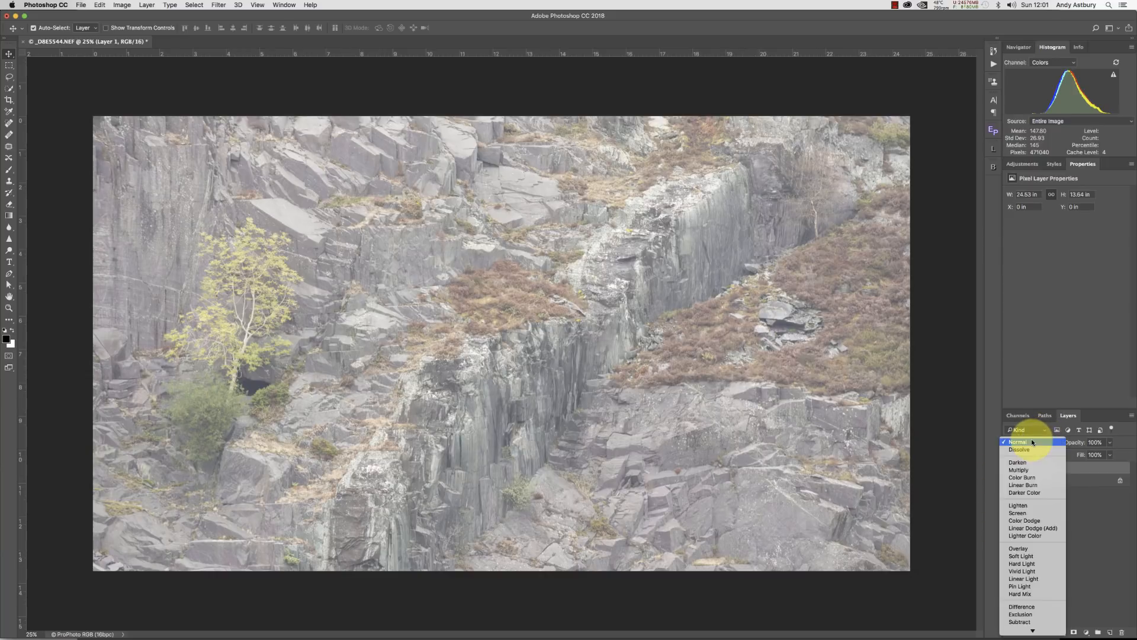
left_click(1023, 470)
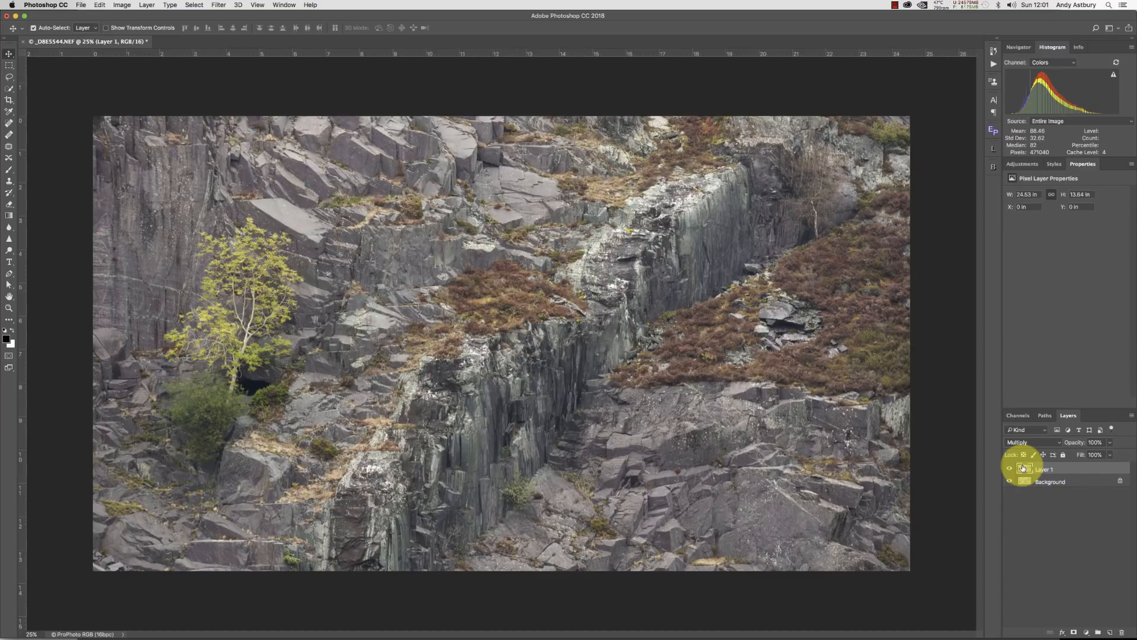
left_click(1020, 443)
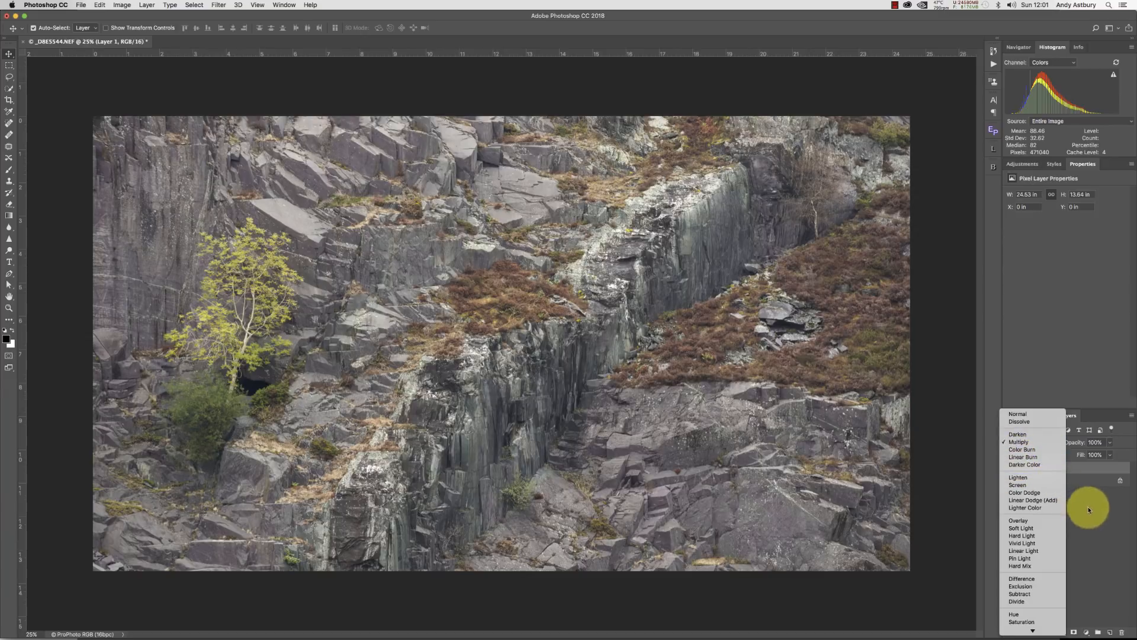
left_click(1094, 504)
left_click(1010, 469)
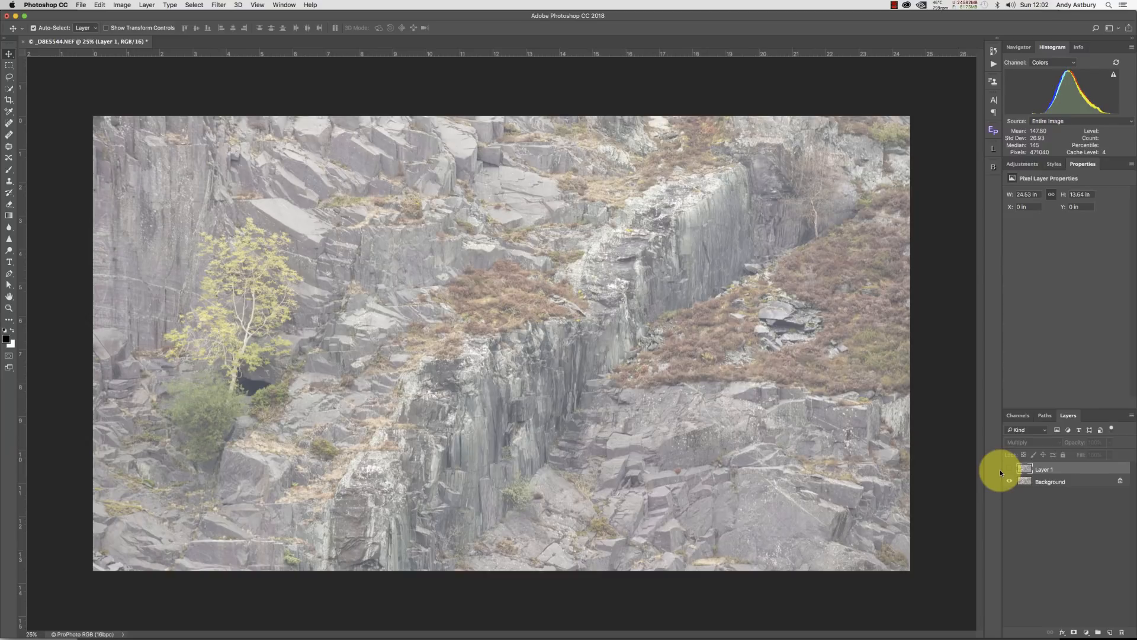
left_click(1003, 469)
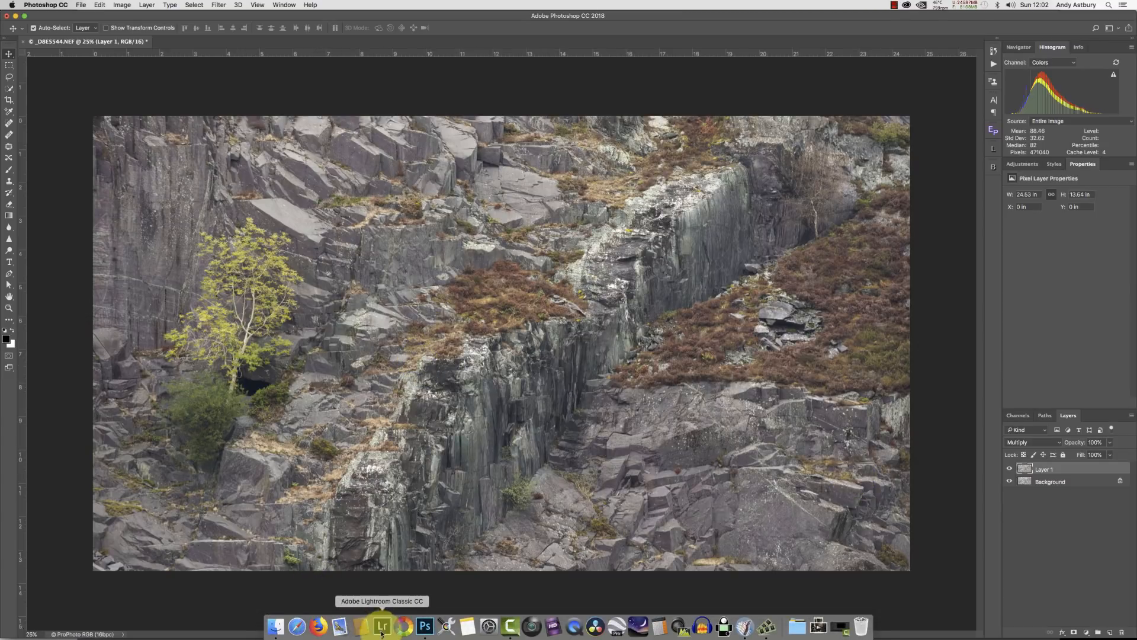
Switch to Lightroom, select the mountain sunset photo and reset its develop settings.
left_click(382, 634)
left_click(122, 608)
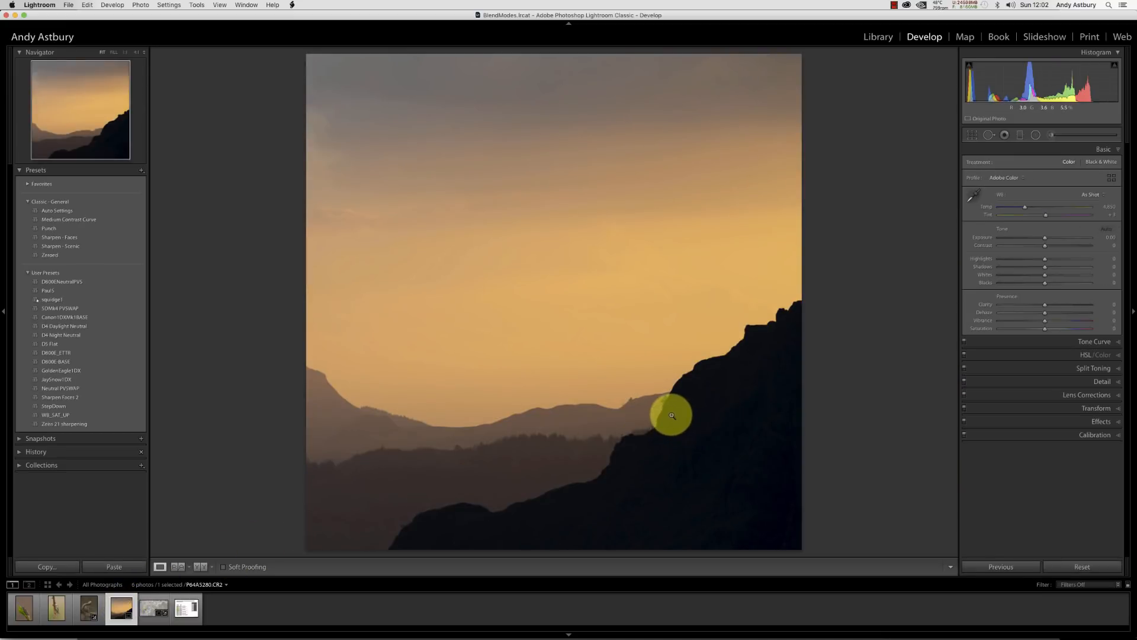
left_click(1056, 567)
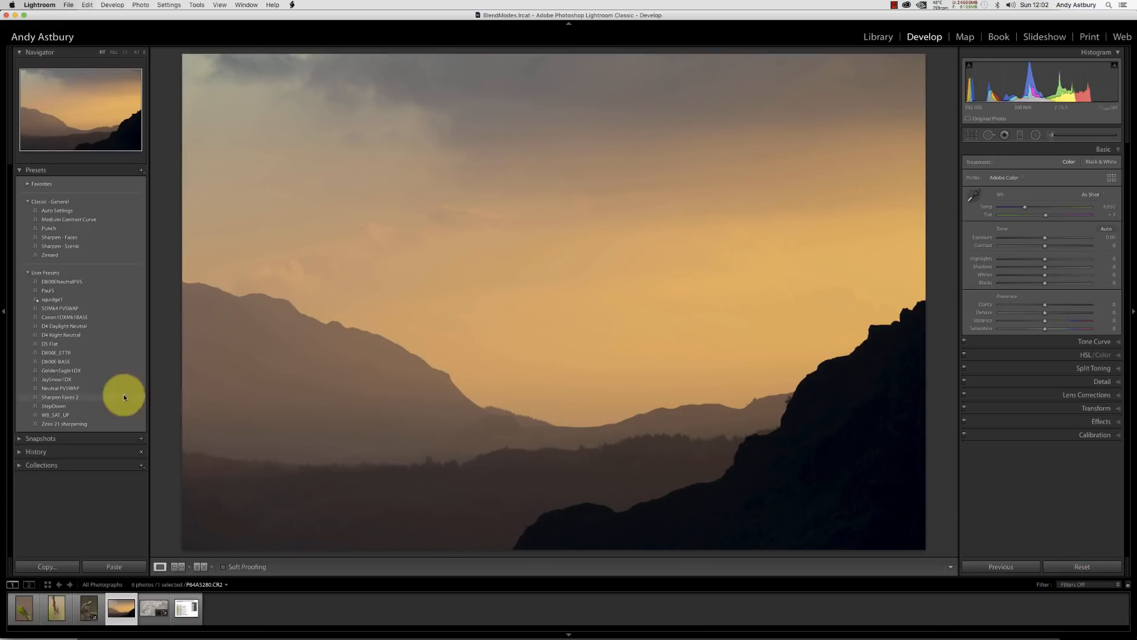
Crop the sunset photo to a 1 x 1 square aspect and reposition the crop frame.
left_click(973, 136)
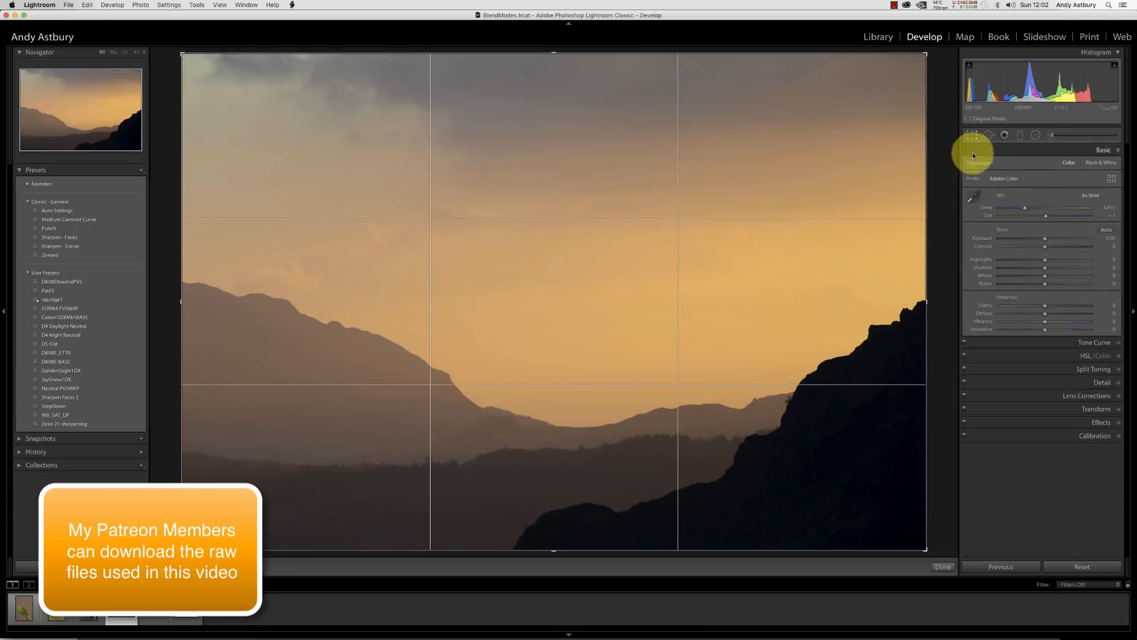
left_click(1096, 164)
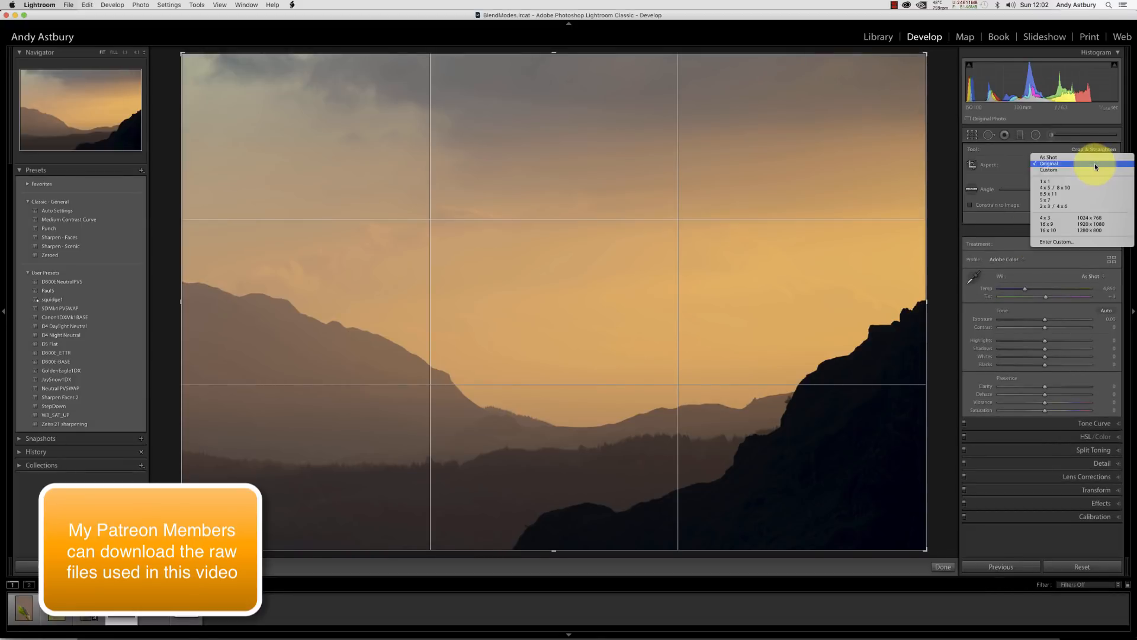
left_click(1047, 182)
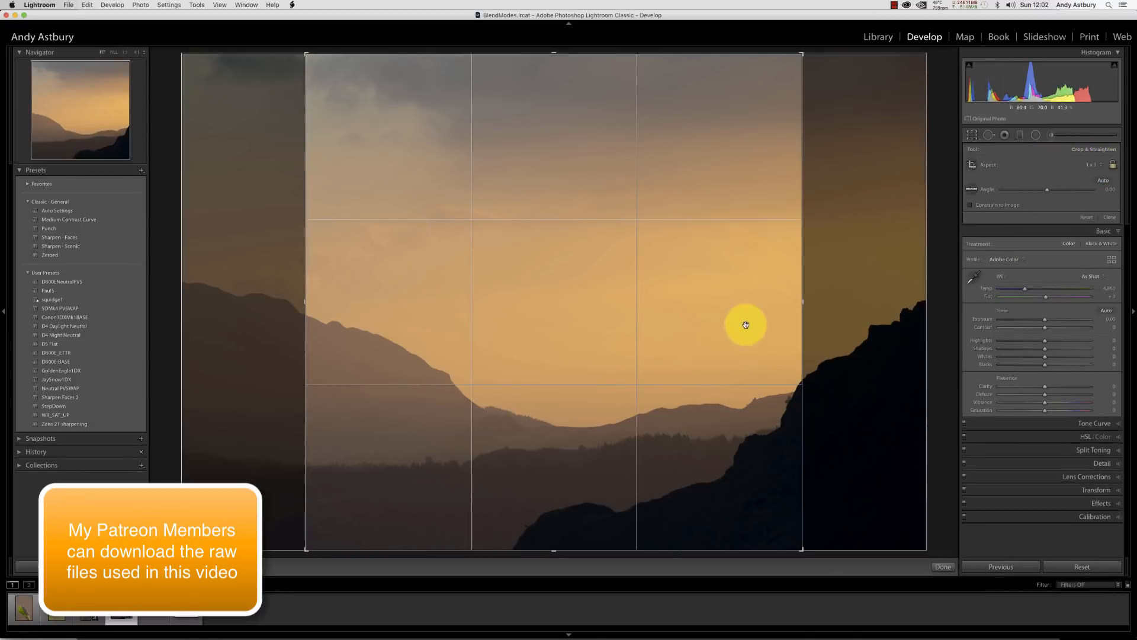
left_click_drag(556, 338, 414, 361)
left_click(942, 566)
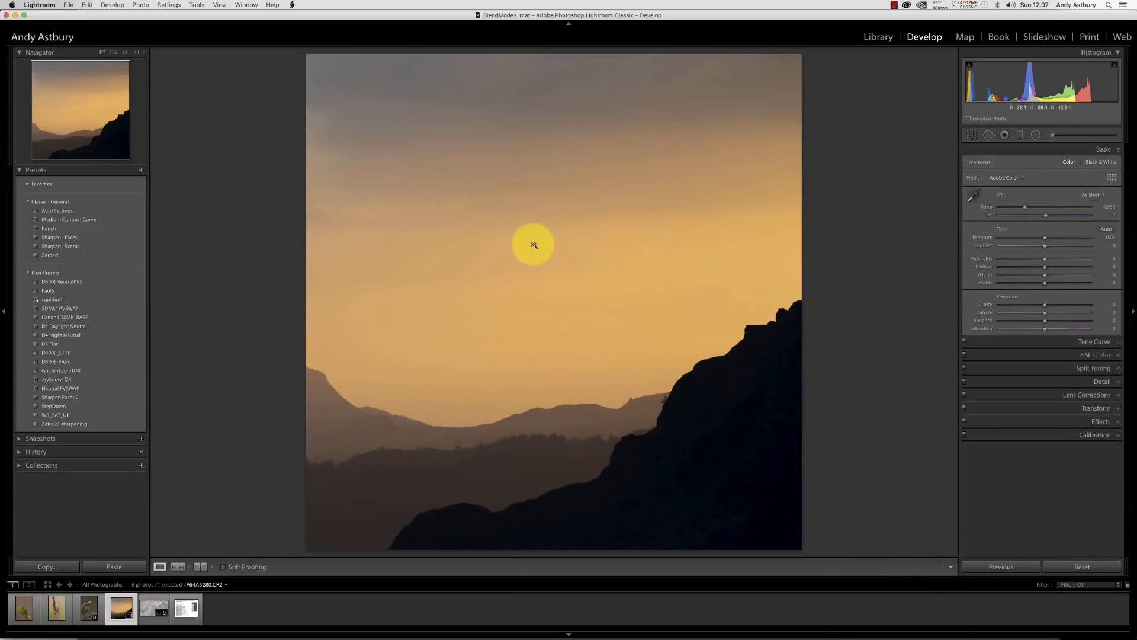
Open the sunset photo for editing in Adobe Photoshop CC 2018.
right_click(535, 222)
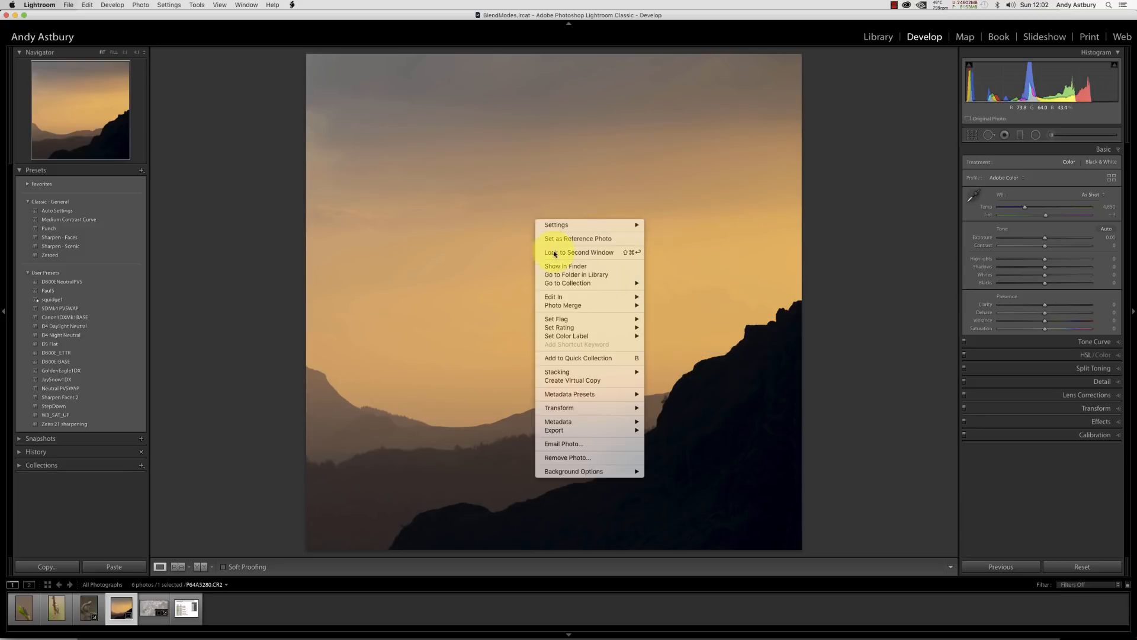
mouse_move(598, 297)
left_click(660, 296)
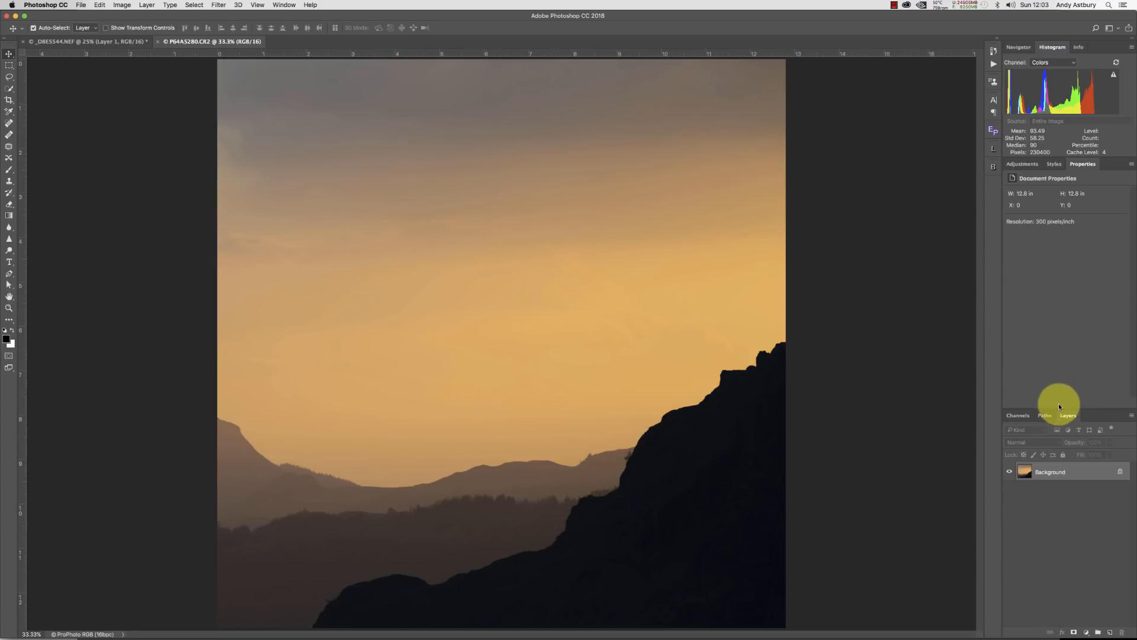
Duplicate the sunset's Background layer and set the copy's blend mode to Multiply.
key("super+j")
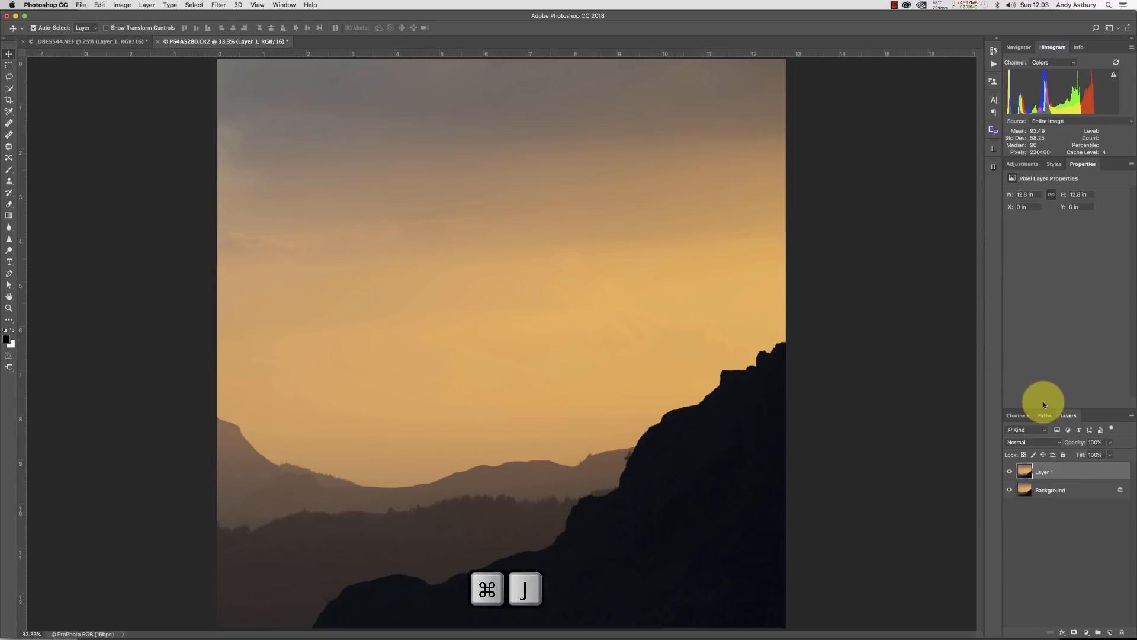
left_click(1032, 443)
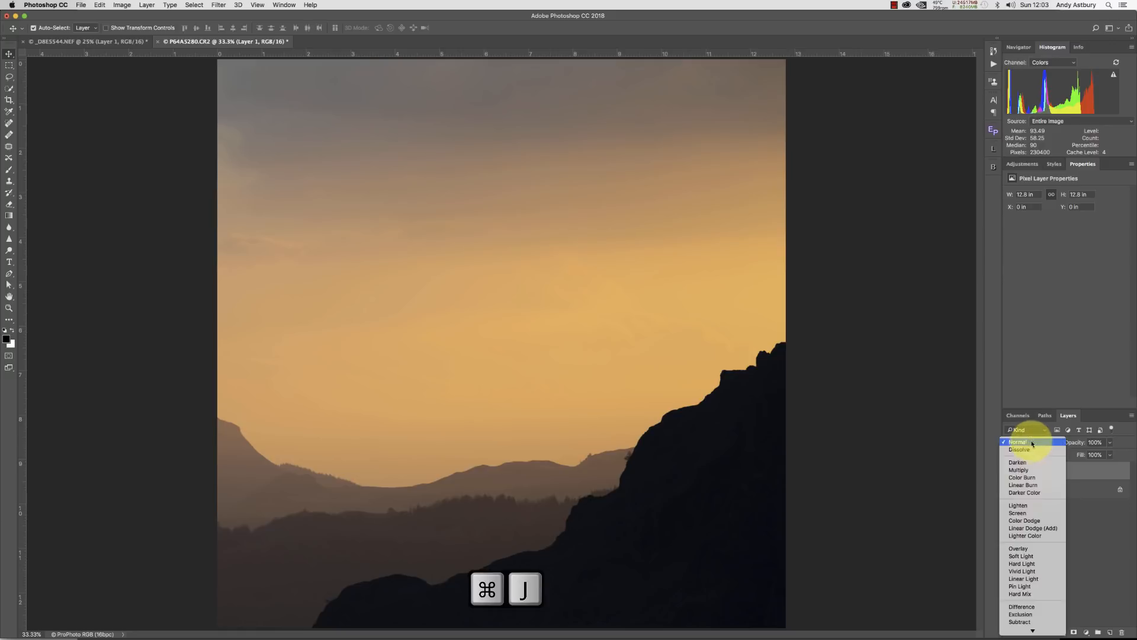
left_click(1010, 470)
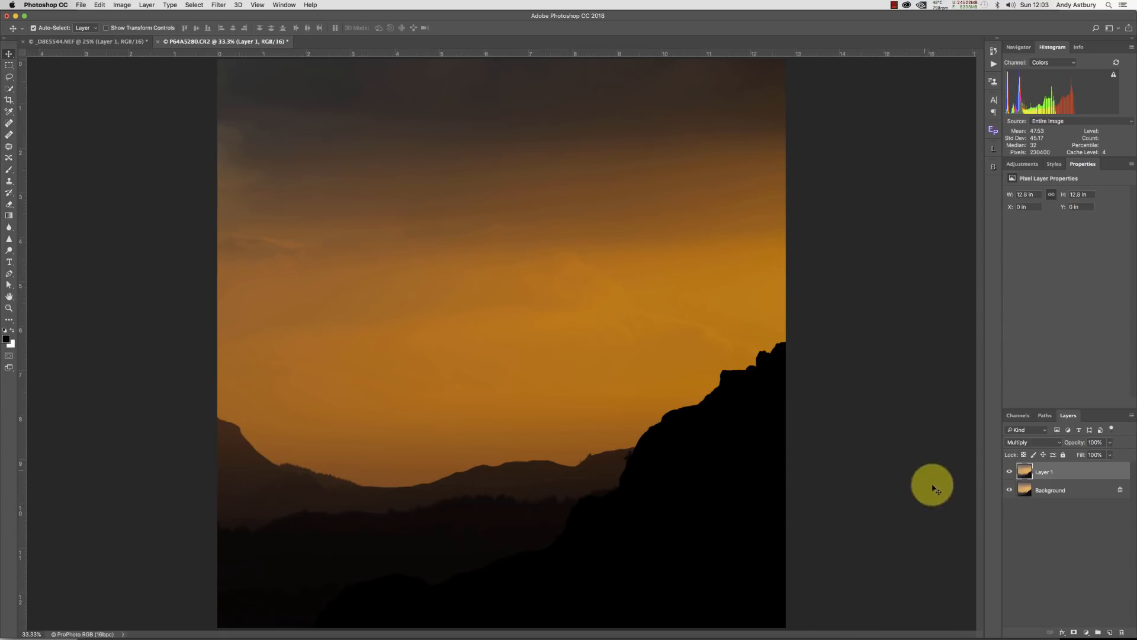
Open the Lumenzia panel, add an L luminosity mask to Layer 1, and close the panel.
left_click(992, 149)
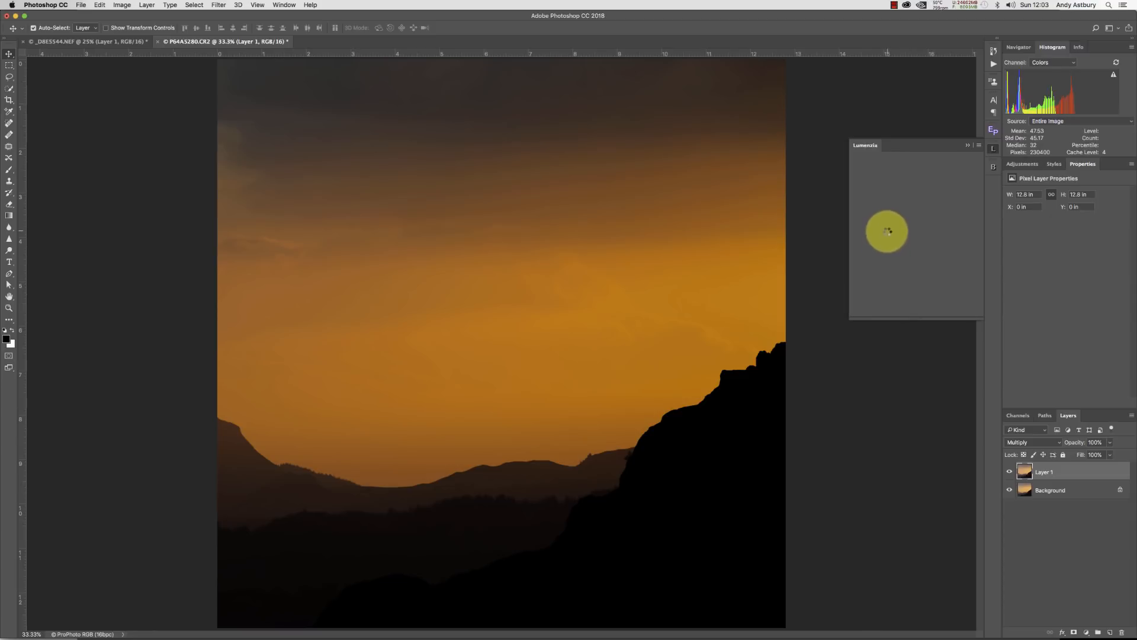
left_click(866, 160)
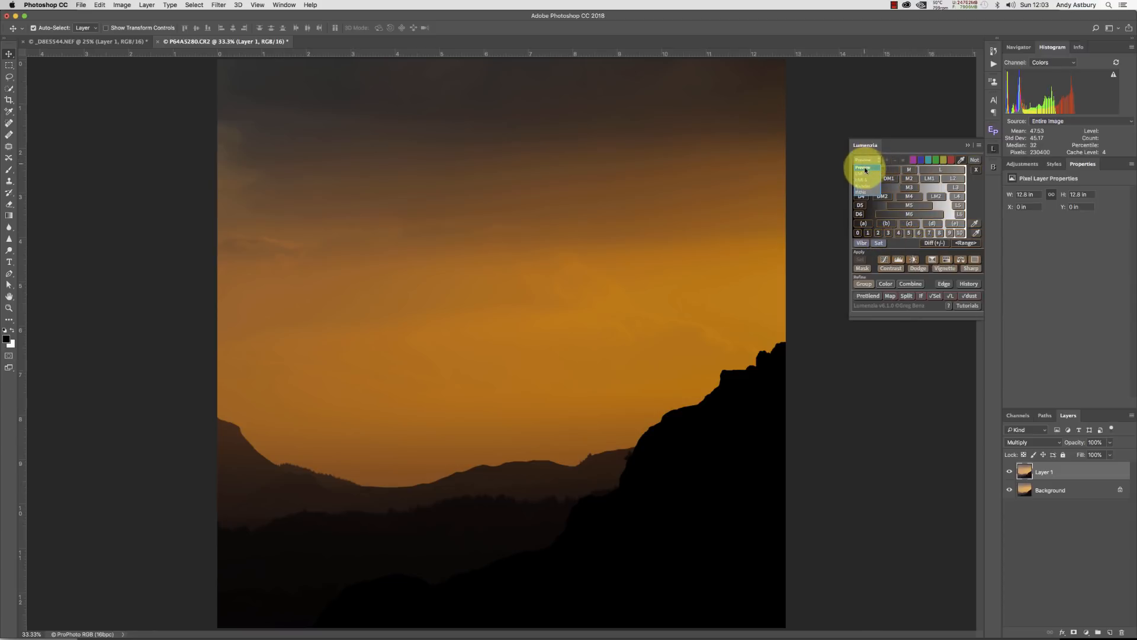
left_click(865, 176)
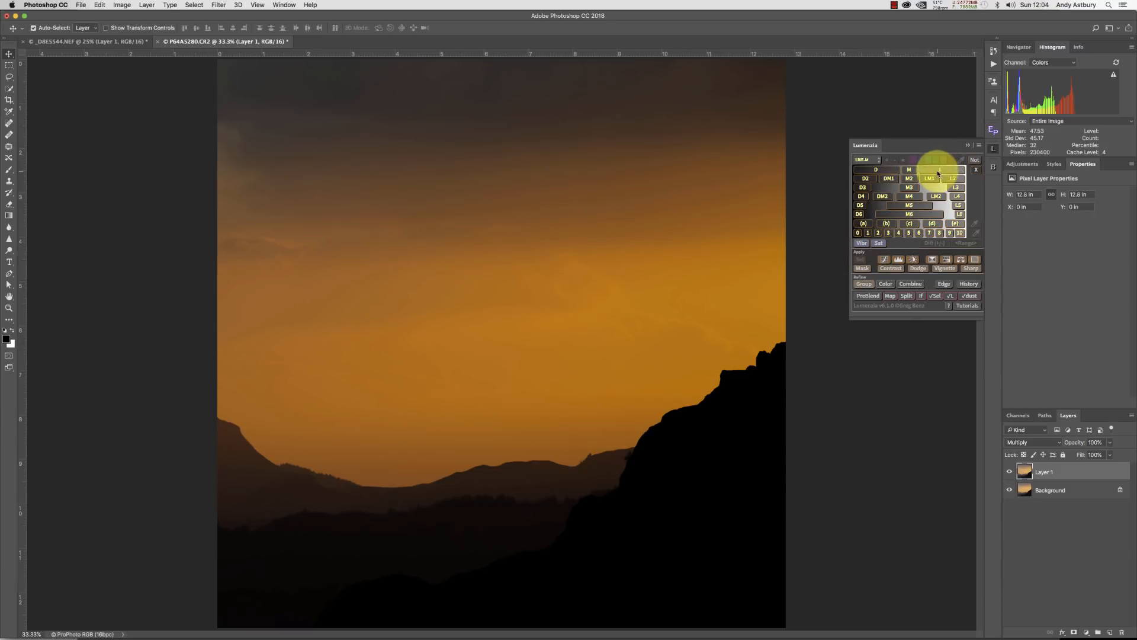
left_click(938, 171)
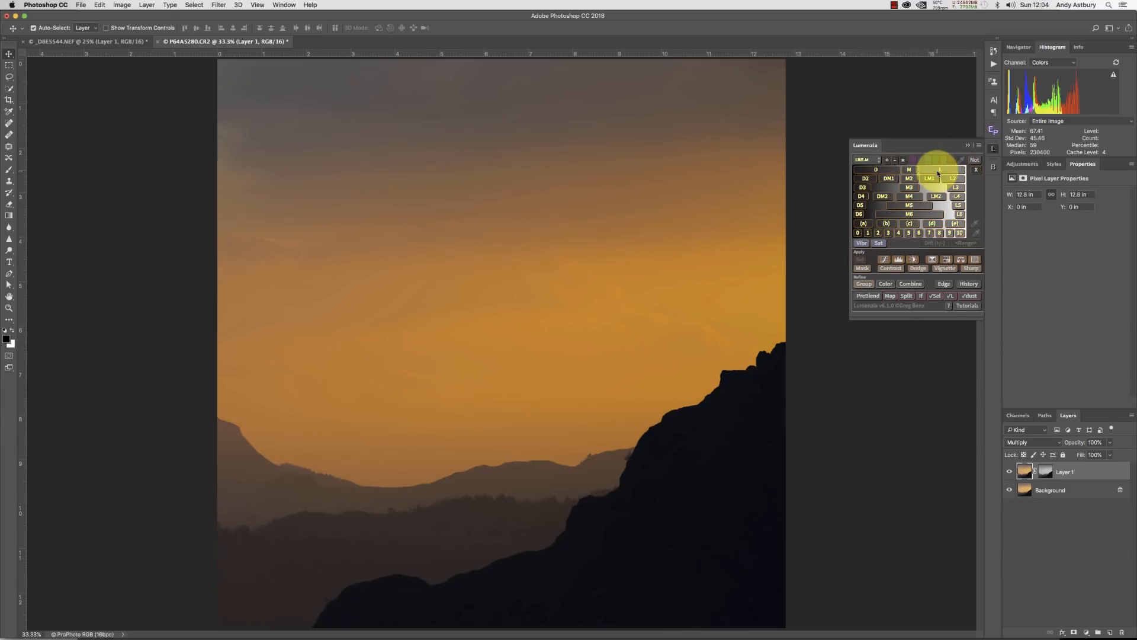
left_click(967, 146)
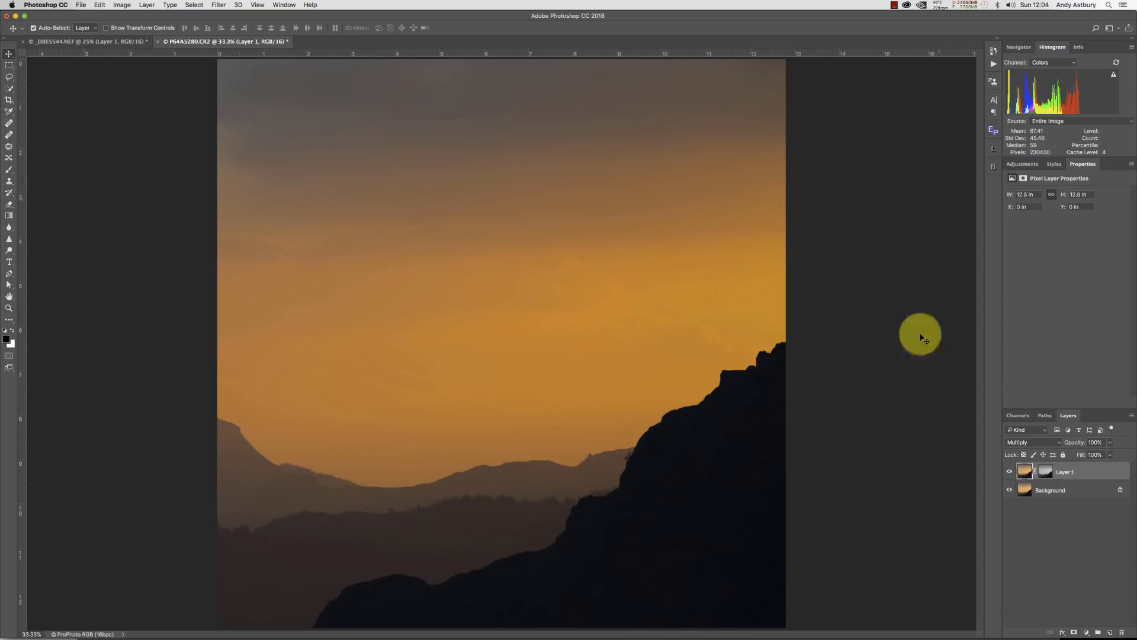
Draw a white gradient on Layer 1's mask from the top of the sky down to about mid-frame.
left_click(1045, 474, "alt")
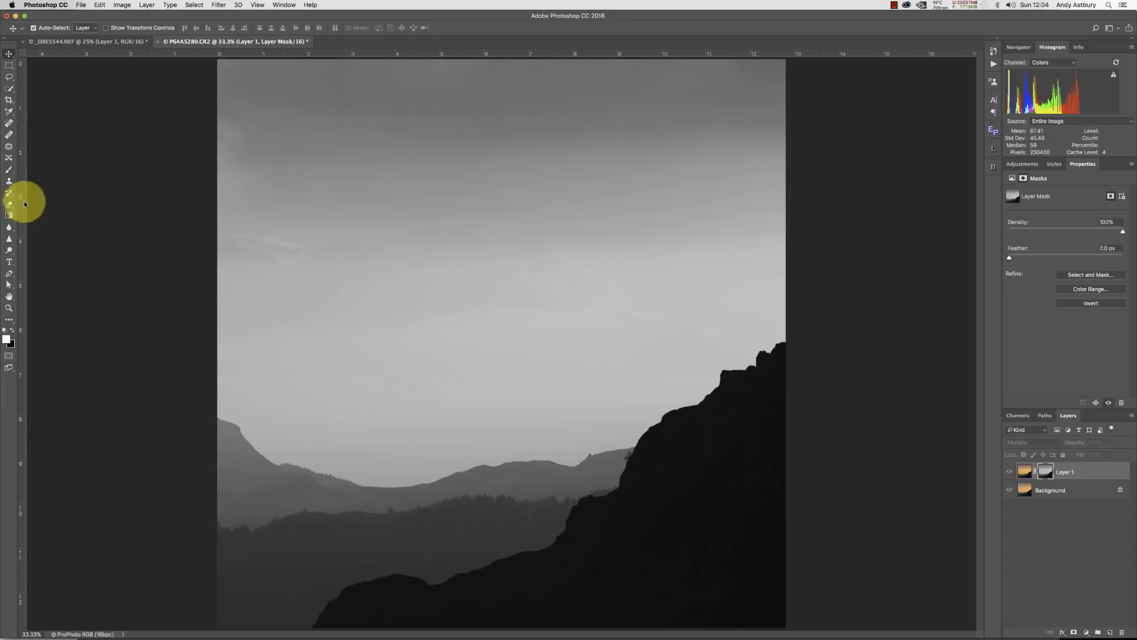
left_click(10, 216)
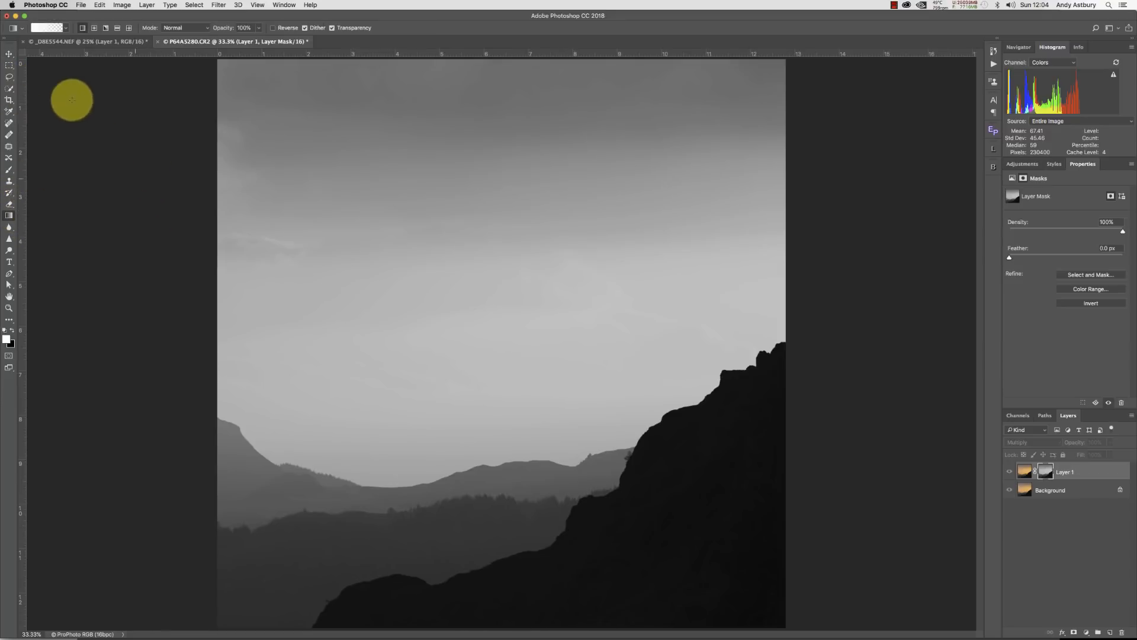
left_click(64, 28)
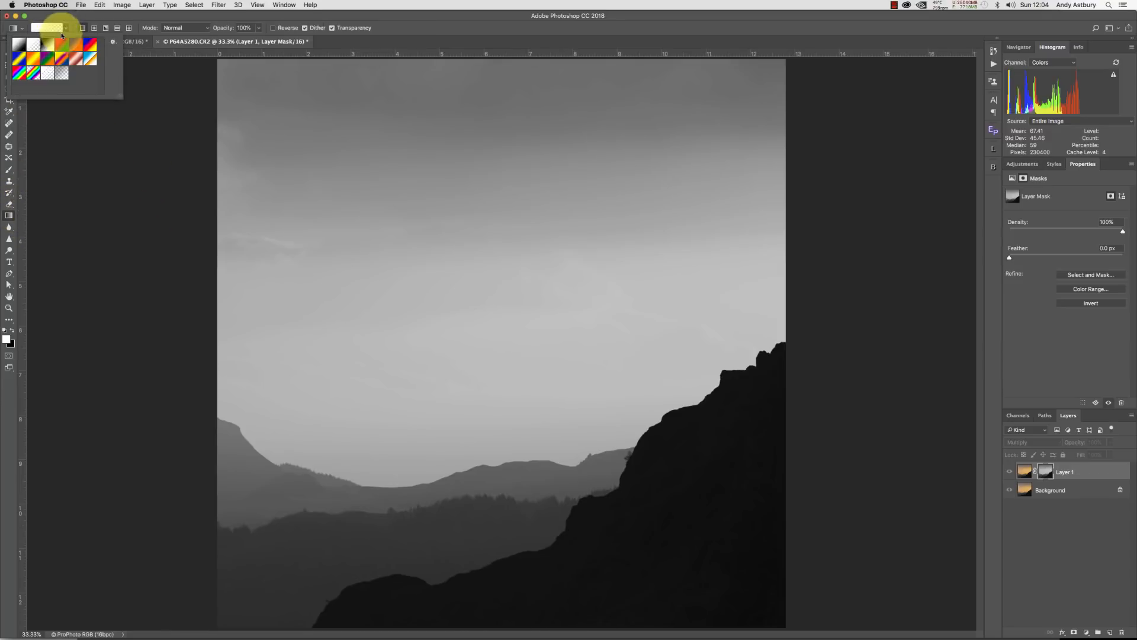
left_click(31, 43)
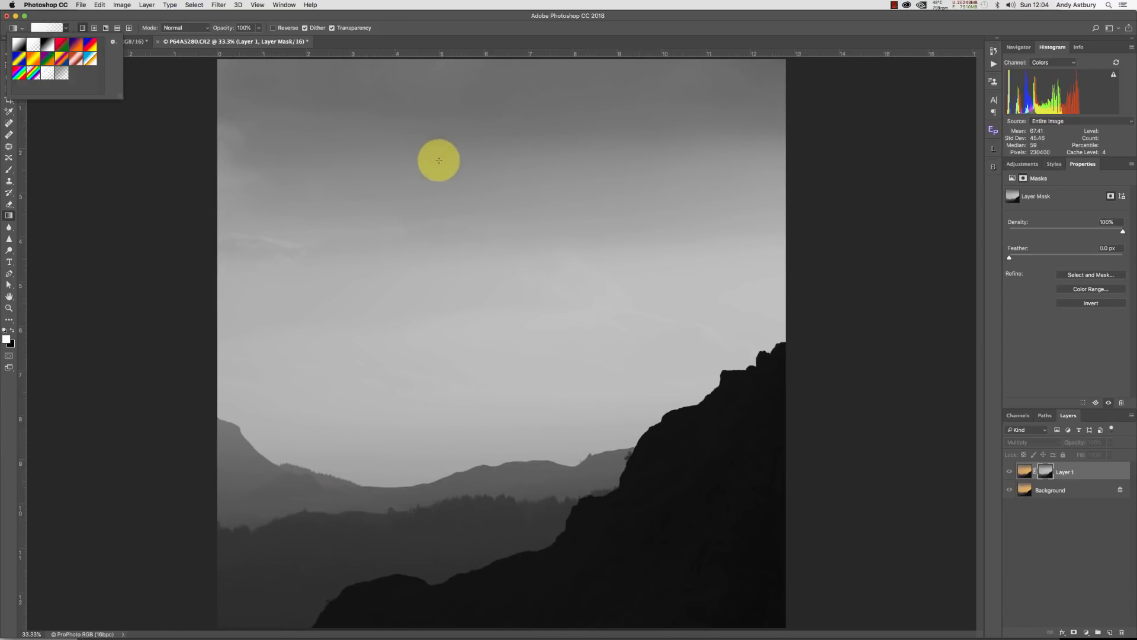
left_click_drag(436, 208, 456, 386)
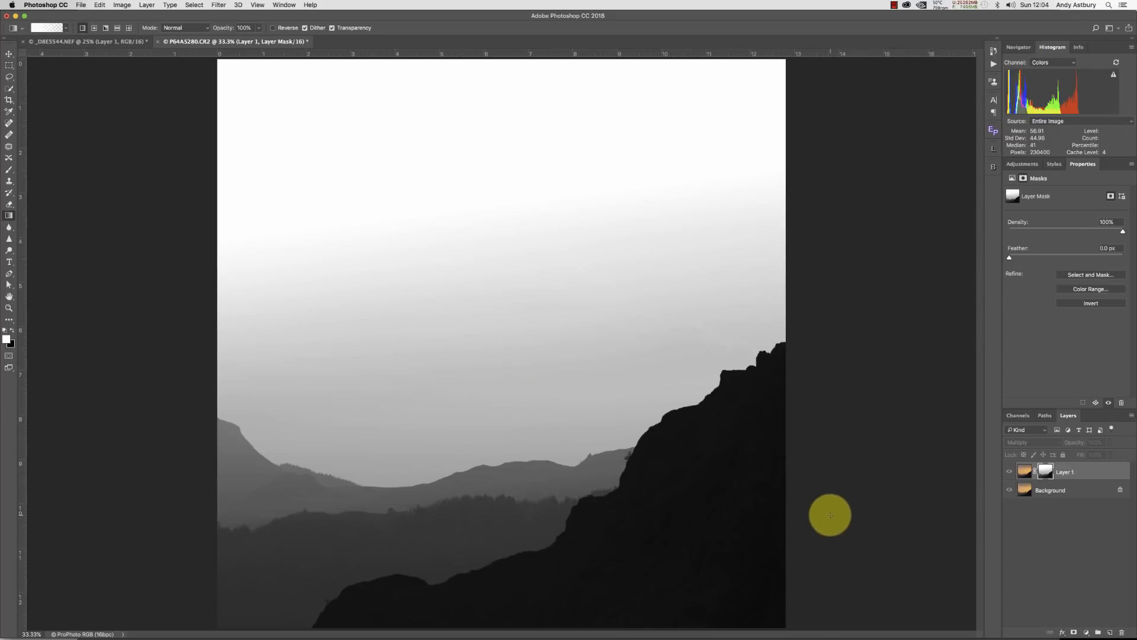
key("backslash")
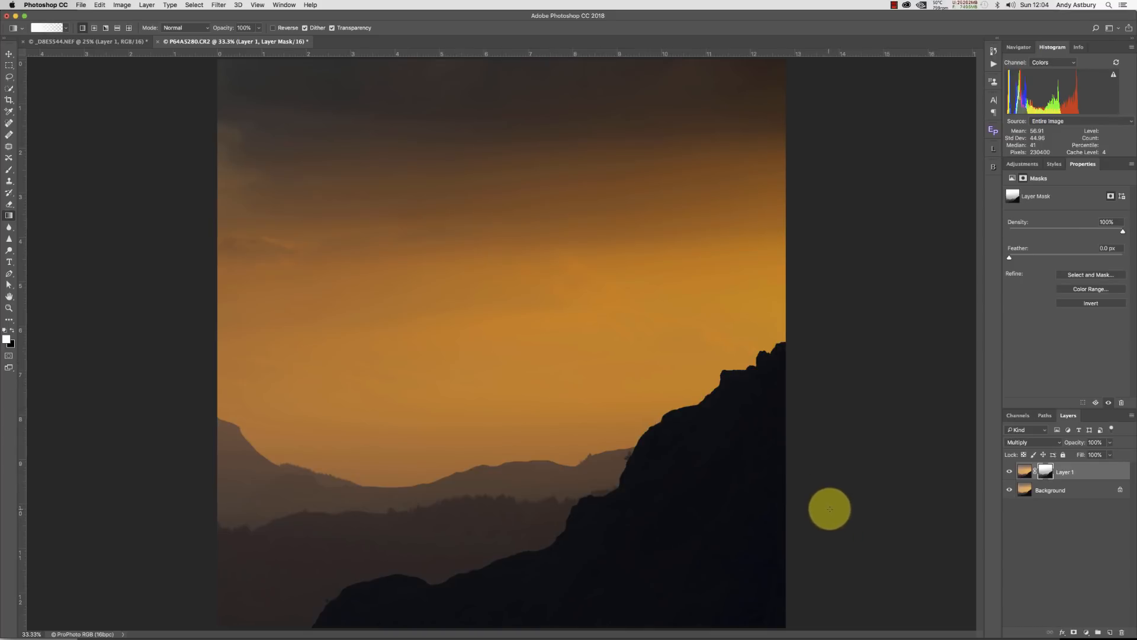
Toggle Layer 1's visibility to compare the sunset with and without the masked Multiply layer.
left_click(1010, 472)
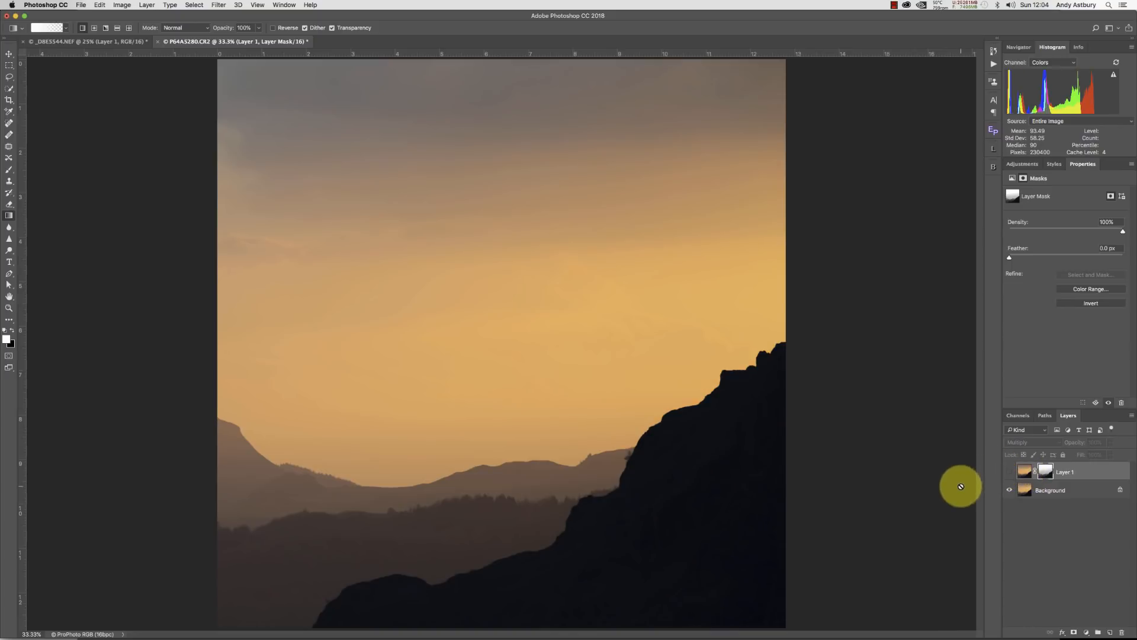
left_click(1010, 471)
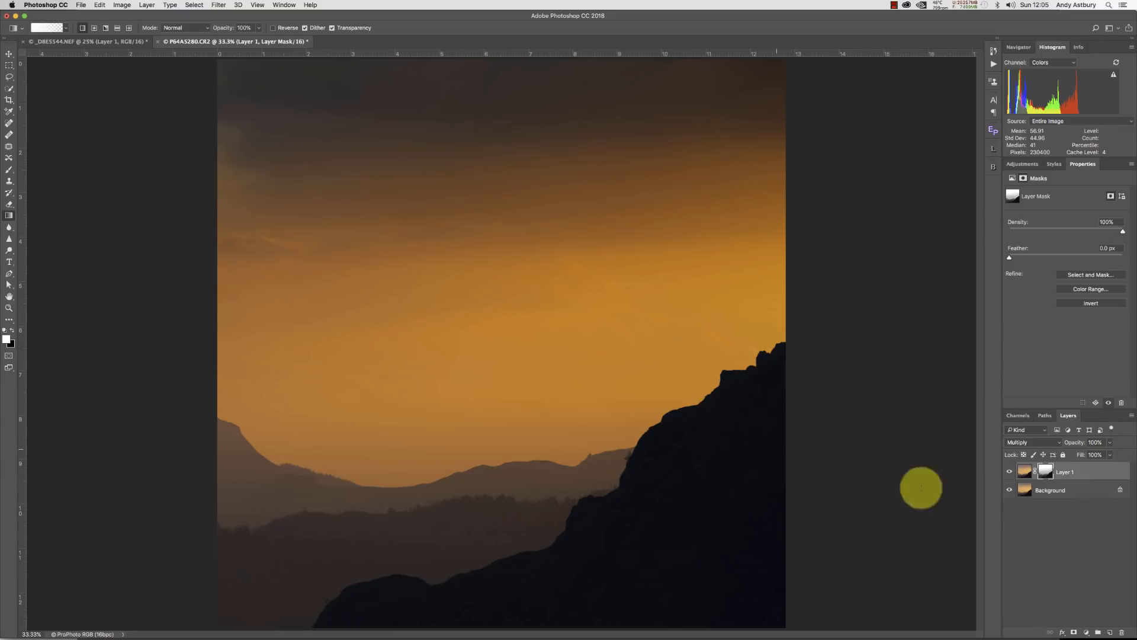
left_click(1007, 470)
left_click(1008, 471)
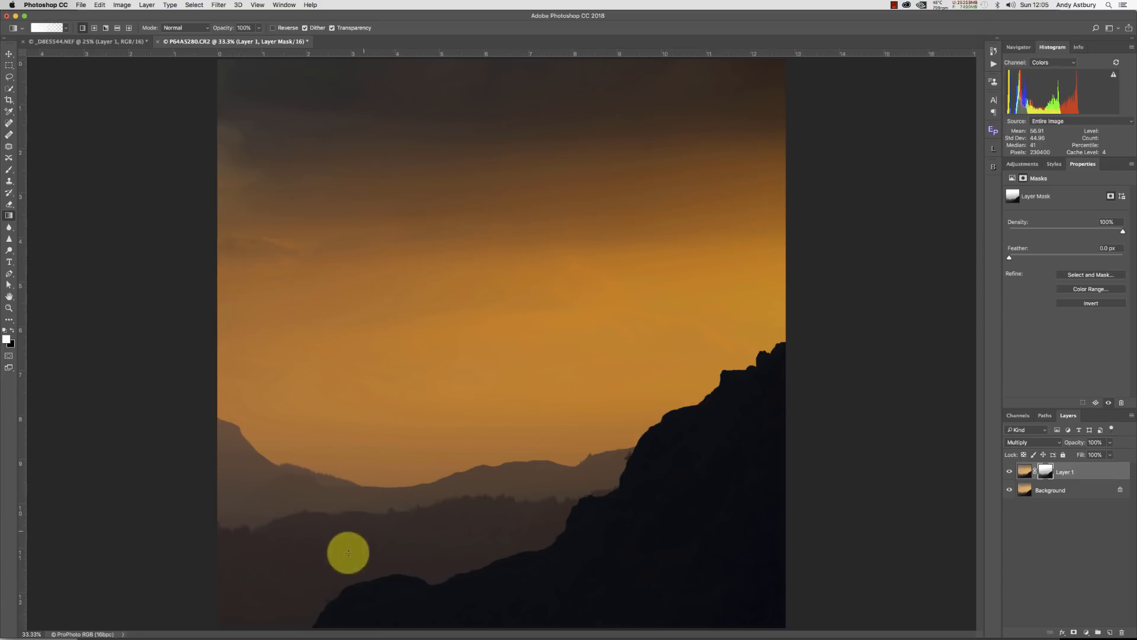
Switch to Lightroom and display the basic layer blend modes overview slide.
mouse_move(314, 630)
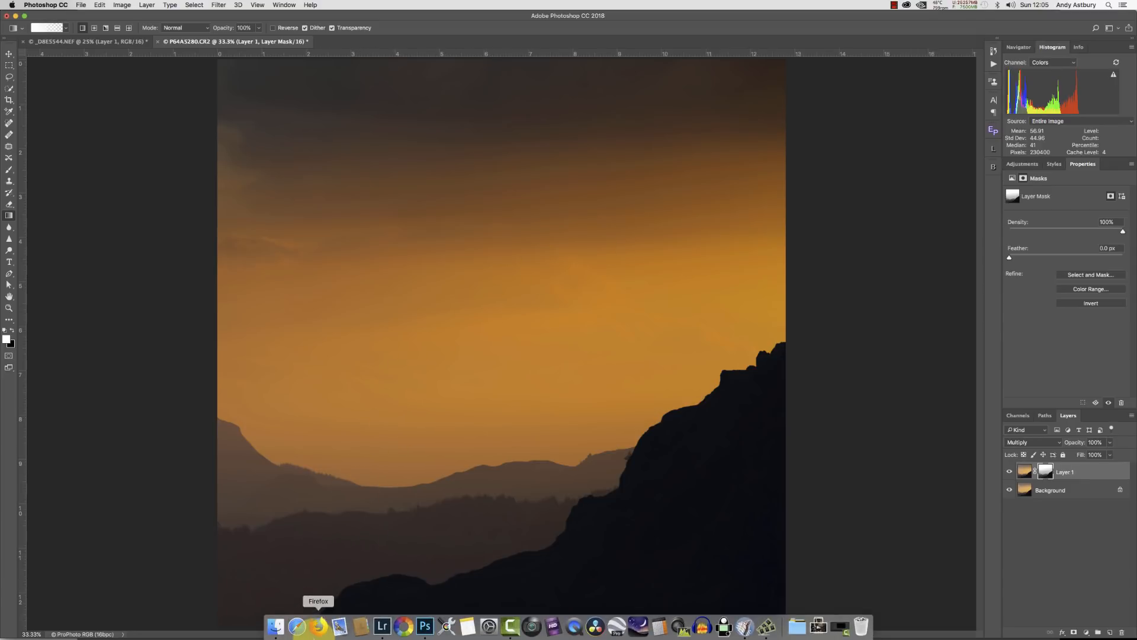
left_click(382, 626)
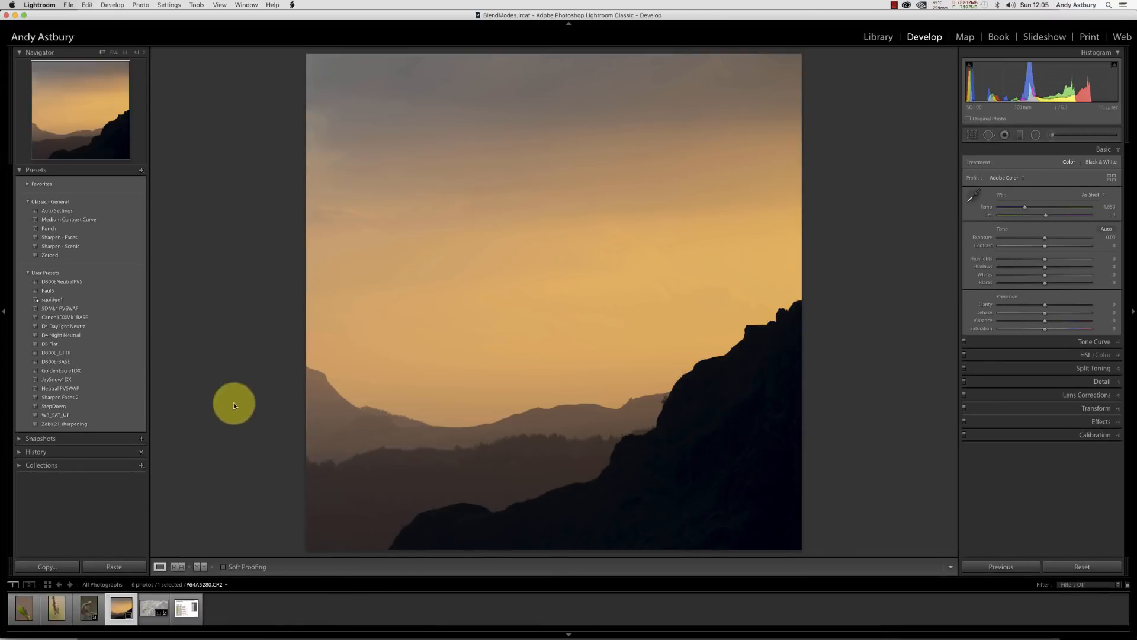
left_click(188, 606)
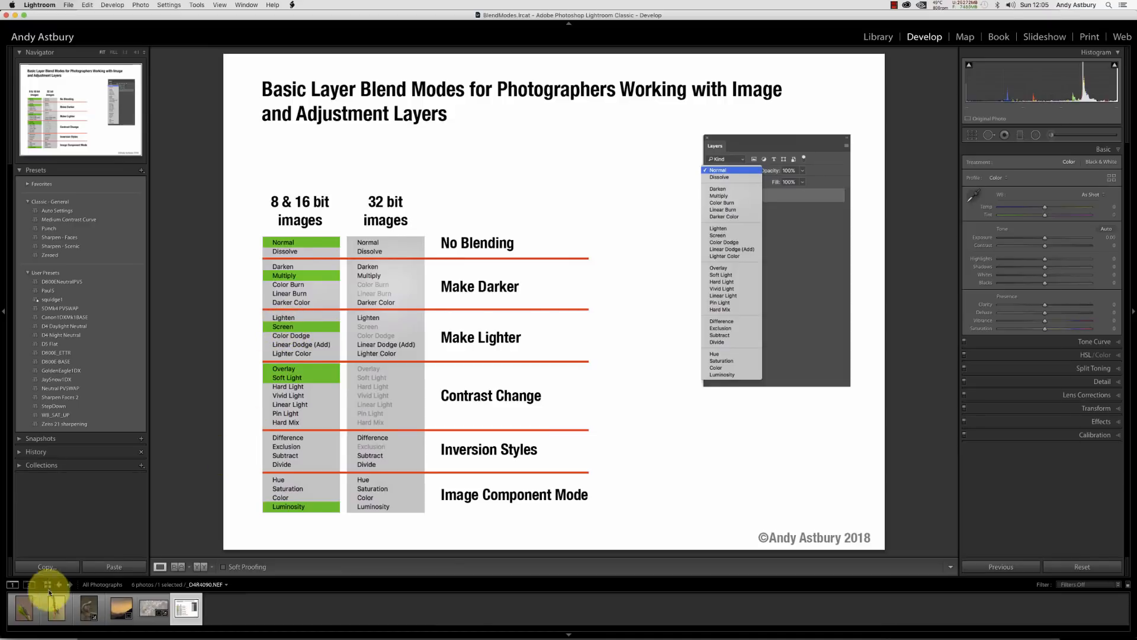
Open the grasshopper photo for editing in Adobe Photoshop CC 2018.
left_click(28, 606)
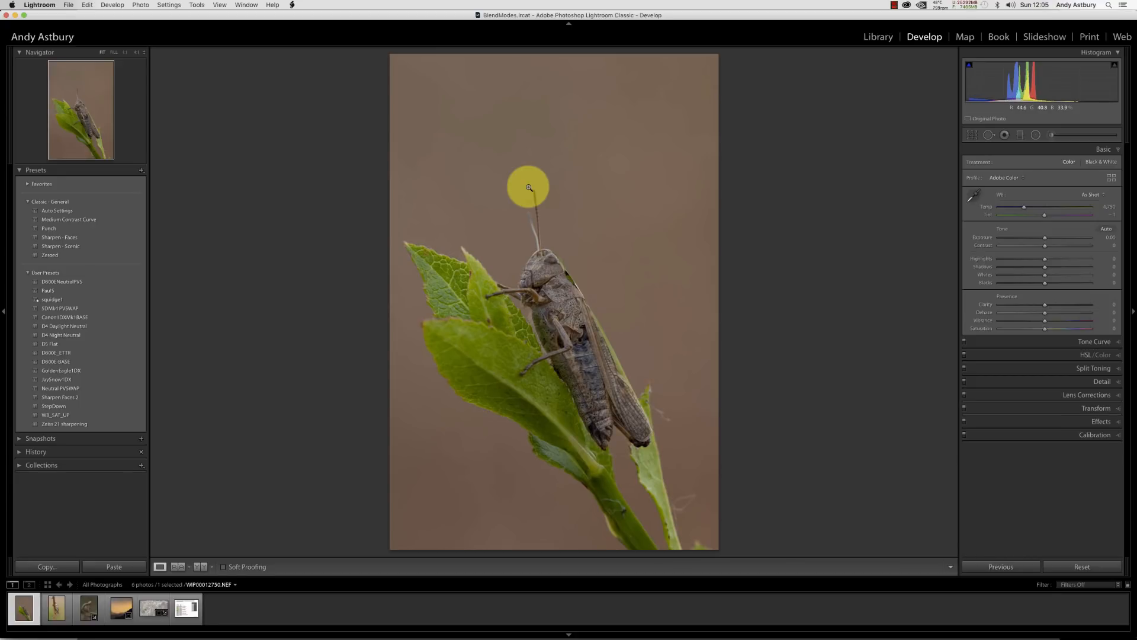
right_click(549, 243)
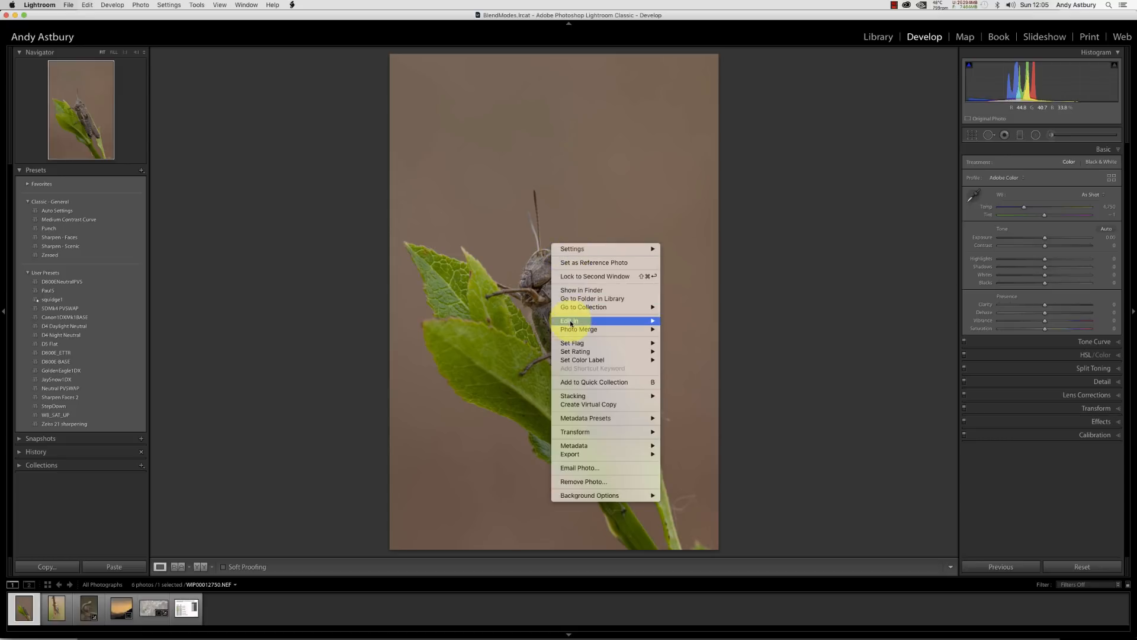
mouse_move(572, 321)
left_click(672, 319)
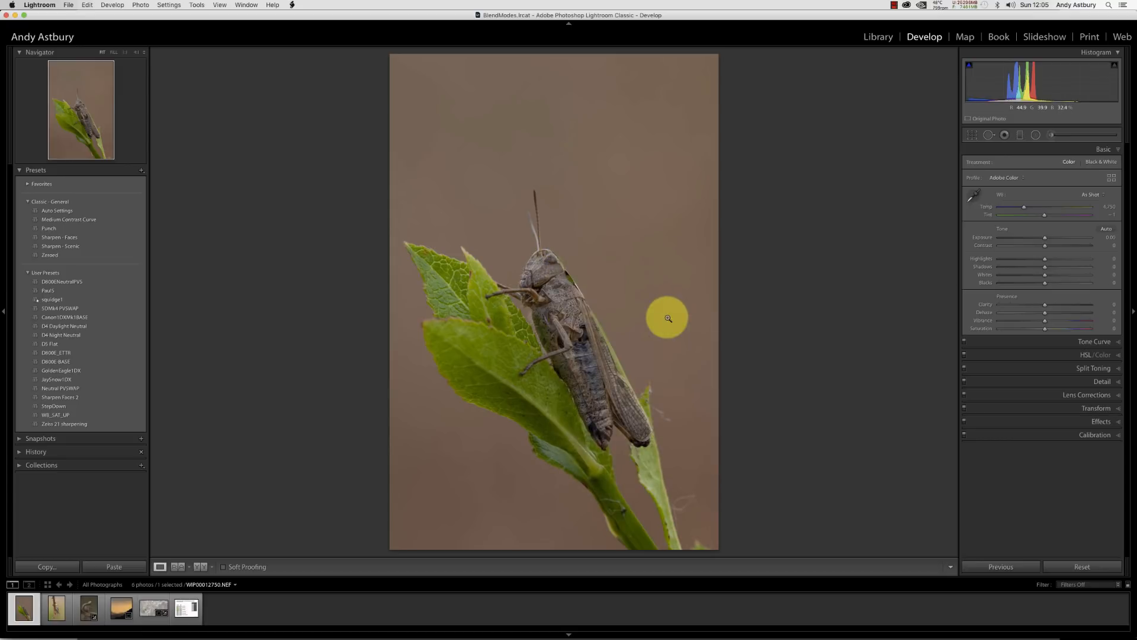
Duplicate the grasshopper's Background layer and set the copy's blend mode to Screen.
key("super+j")
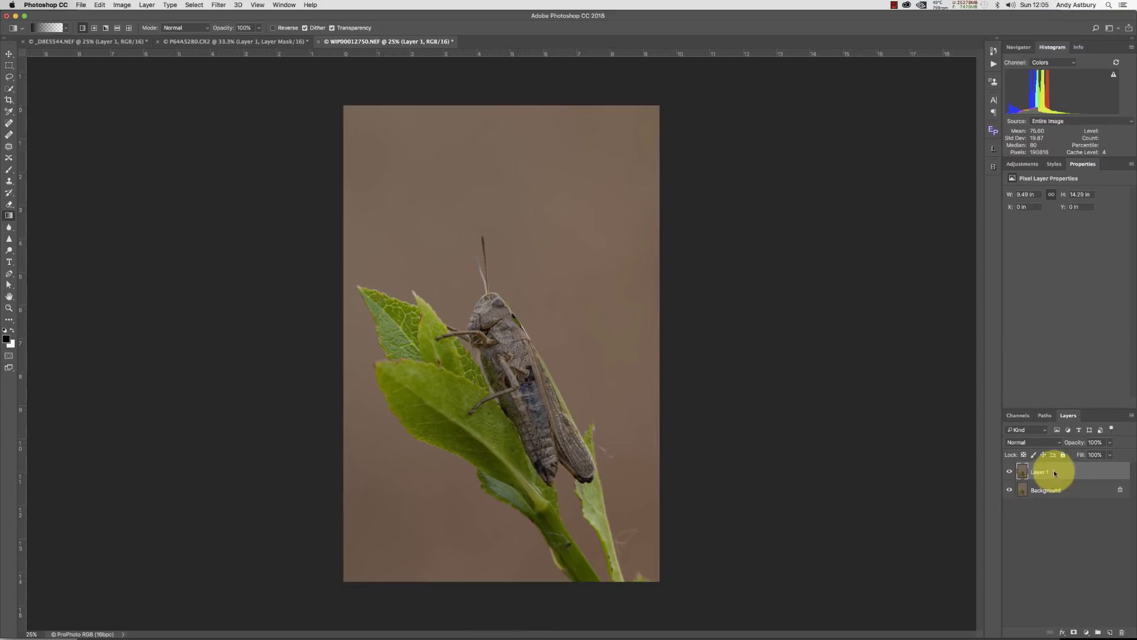
left_click(1028, 443)
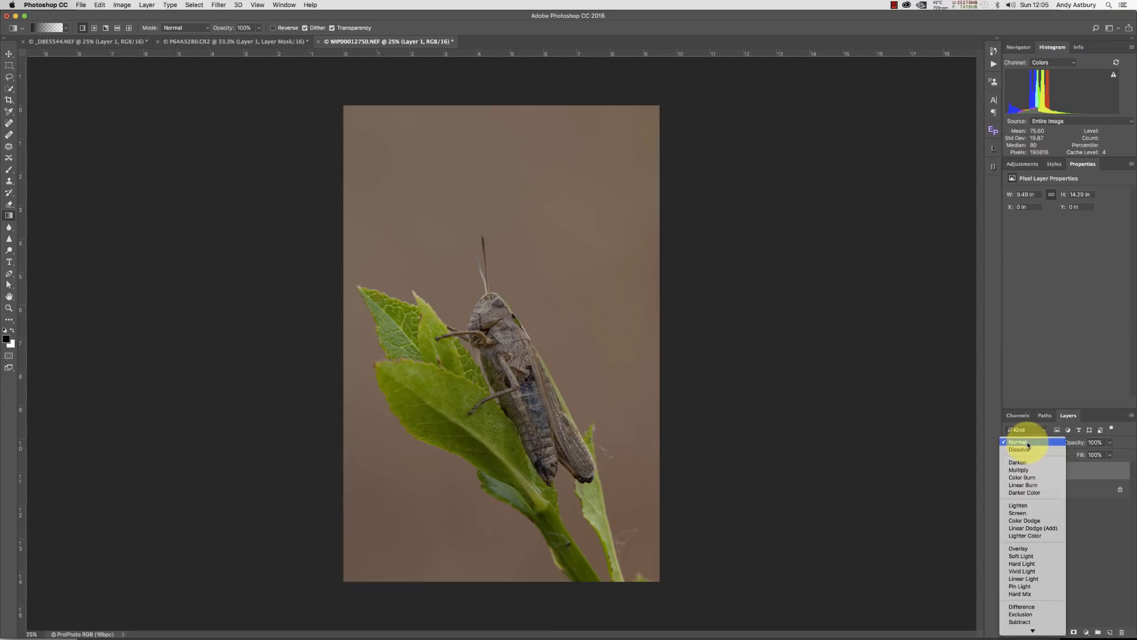
left_click(1014, 513)
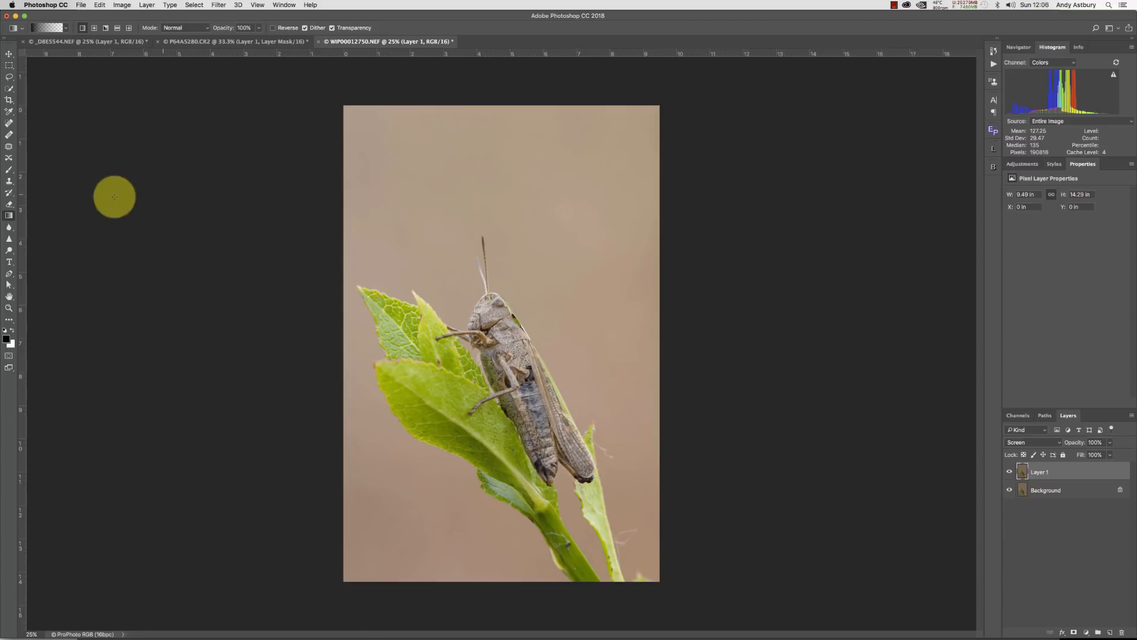
Inspect the grasshopper's detail at 100% zoom by panning around the image, then fit it to the screen.
double_click(9, 307)
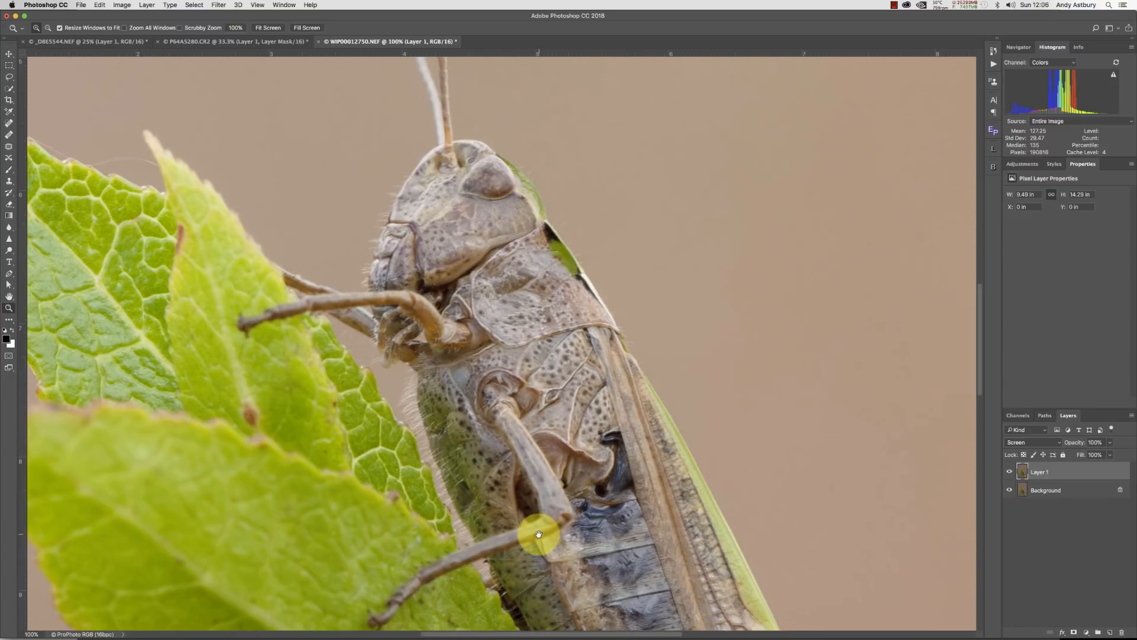
left_click_drag(538, 534, 431, 297)
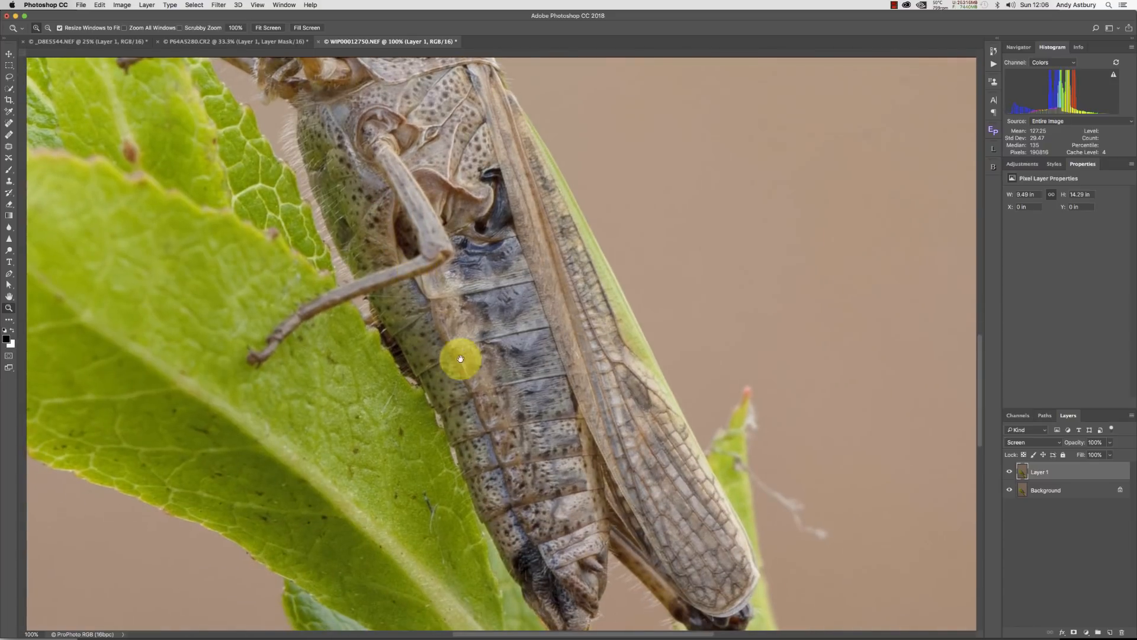
left_click_drag(503, 429, 526, 203)
left_click_drag(564, 385, 376, 406)
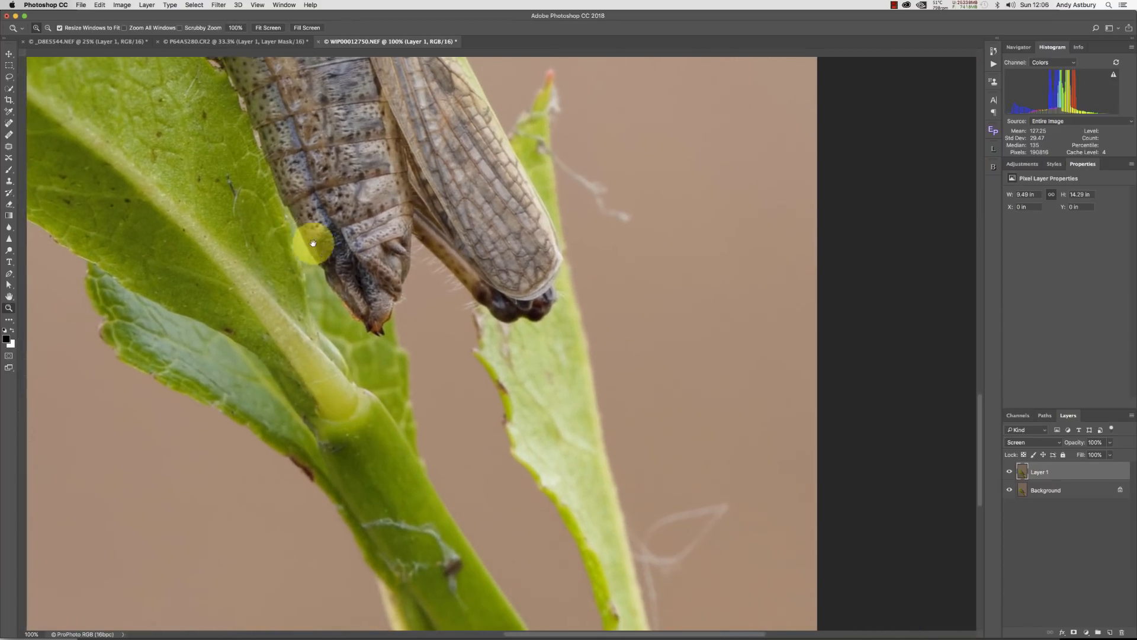
left_click_drag(314, 241, 488, 449)
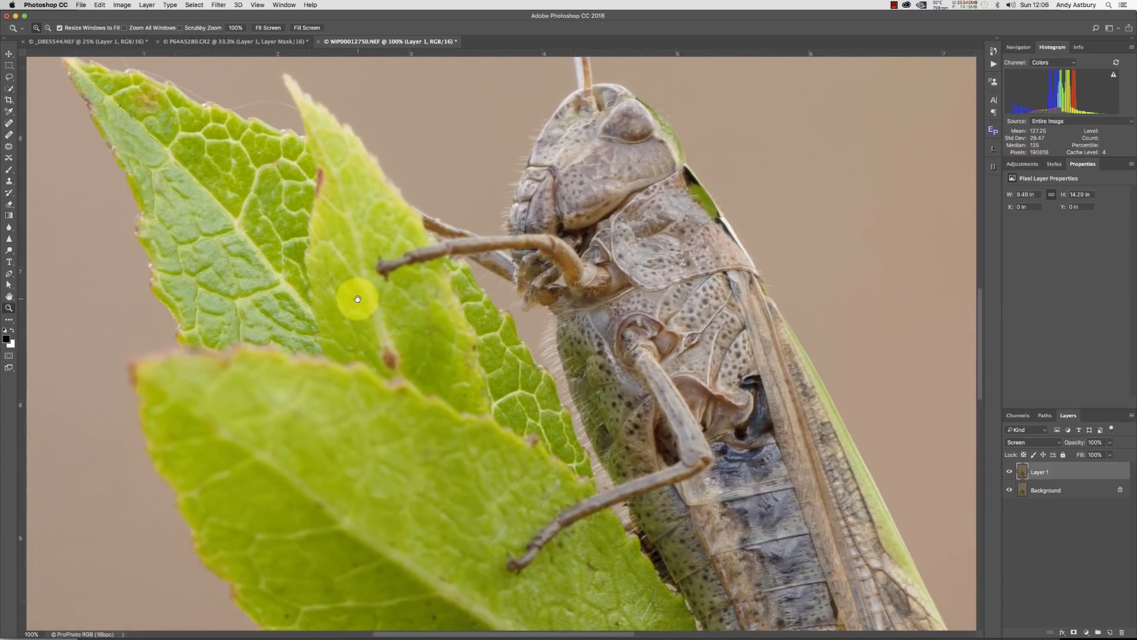
left_click_drag(350, 286, 330, 419)
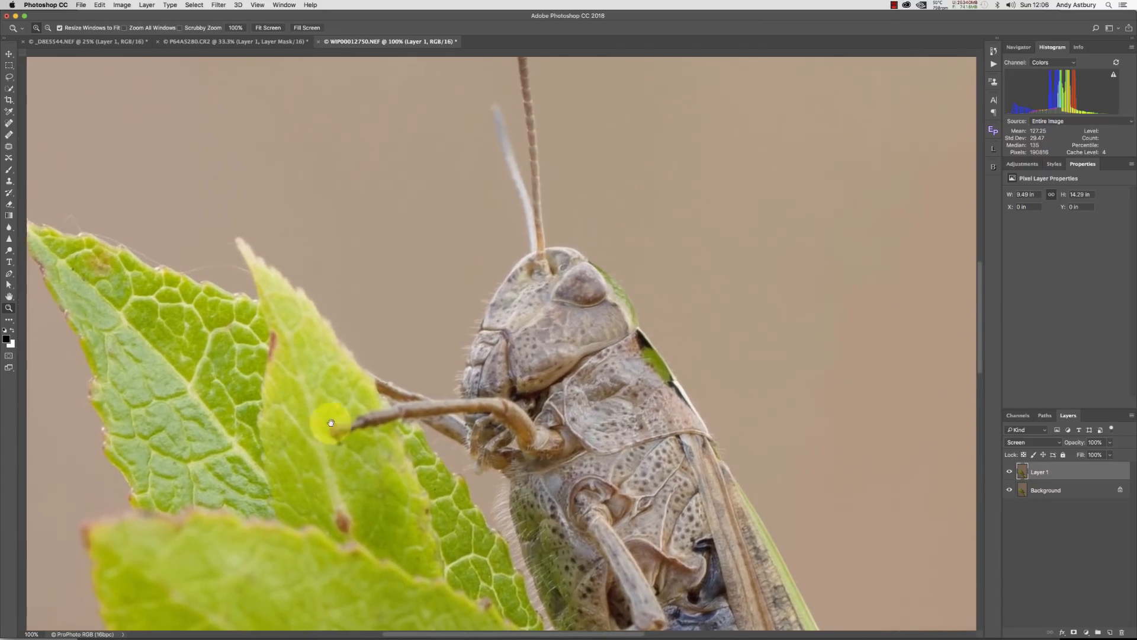
key("super+r")
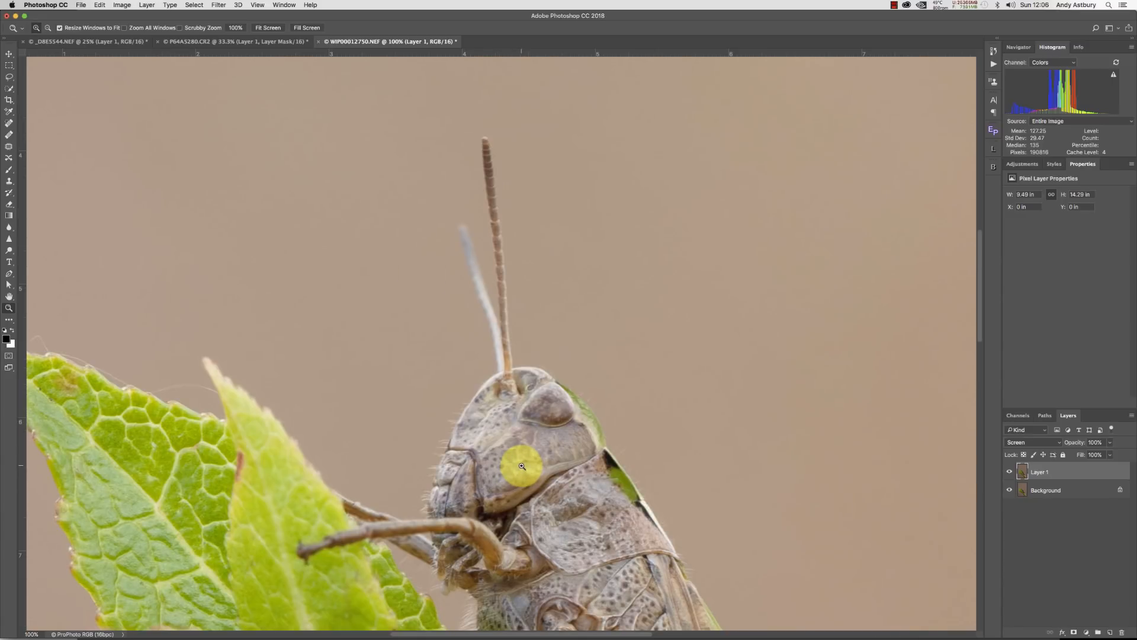
double_click(8, 295)
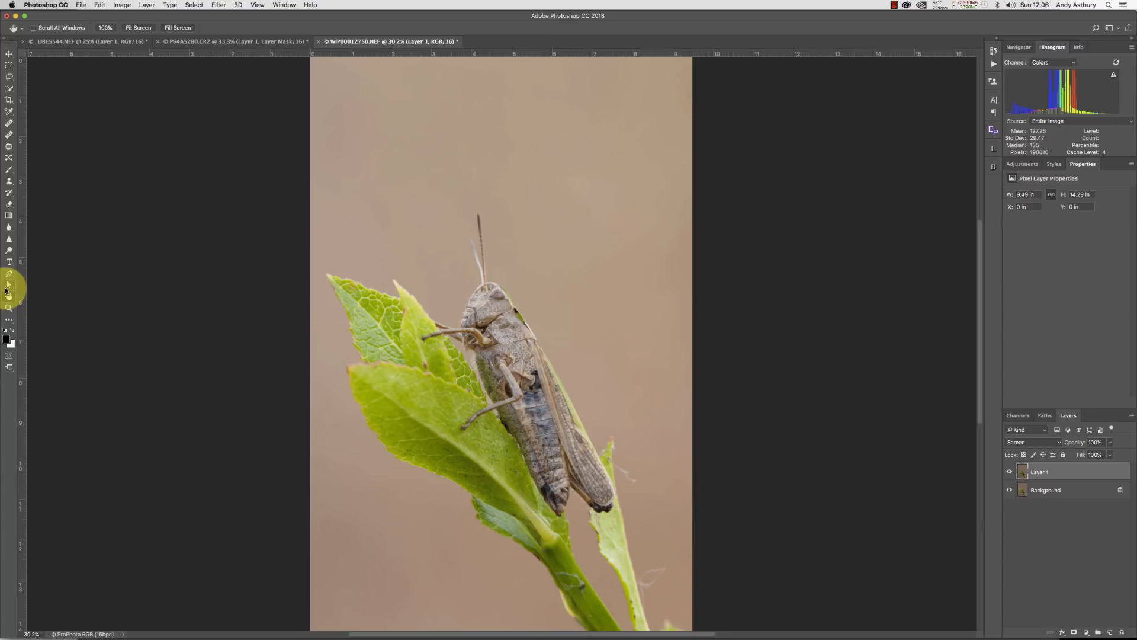
Toggle Layer 1's visibility to compare the grasshopper with and without the Screen layer.
left_click(1009, 472)
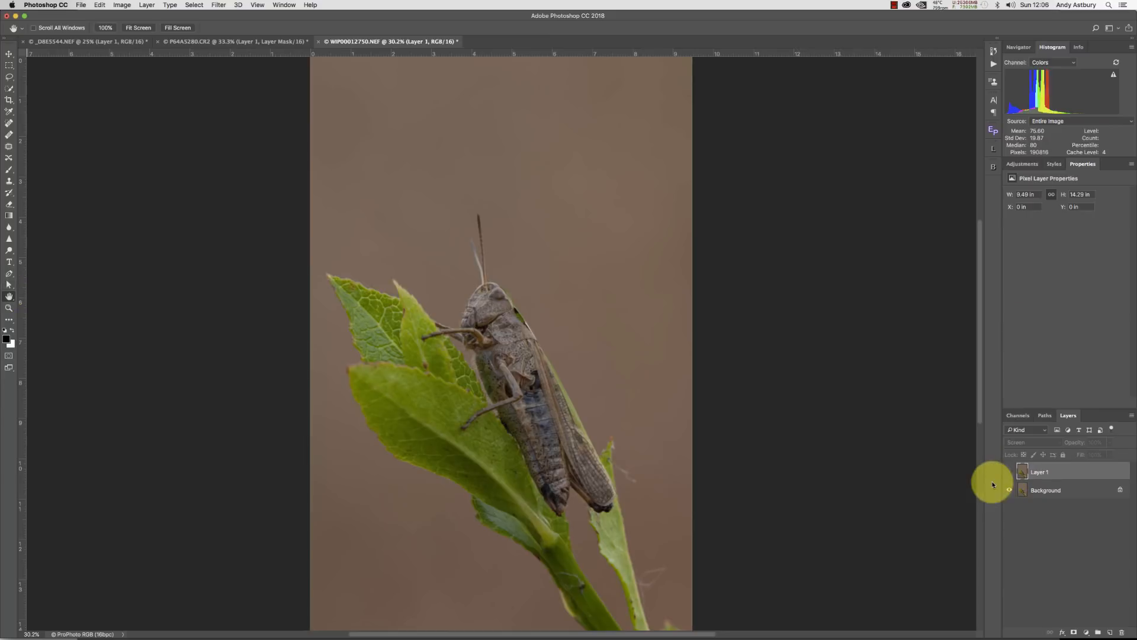
left_click(1044, 490)
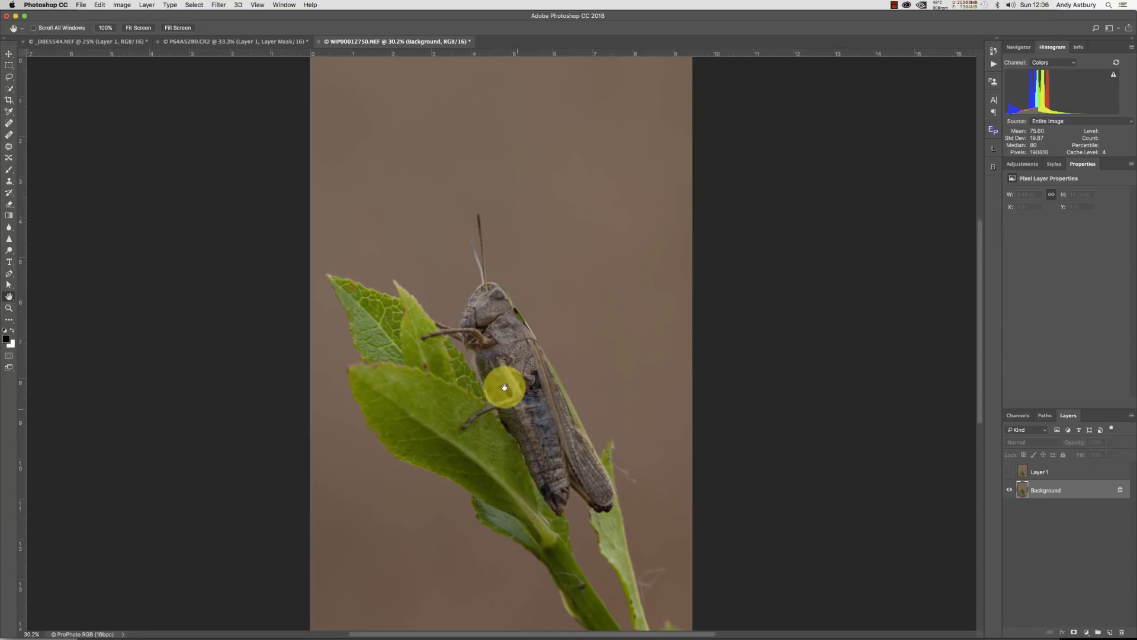
left_click(1009, 472)
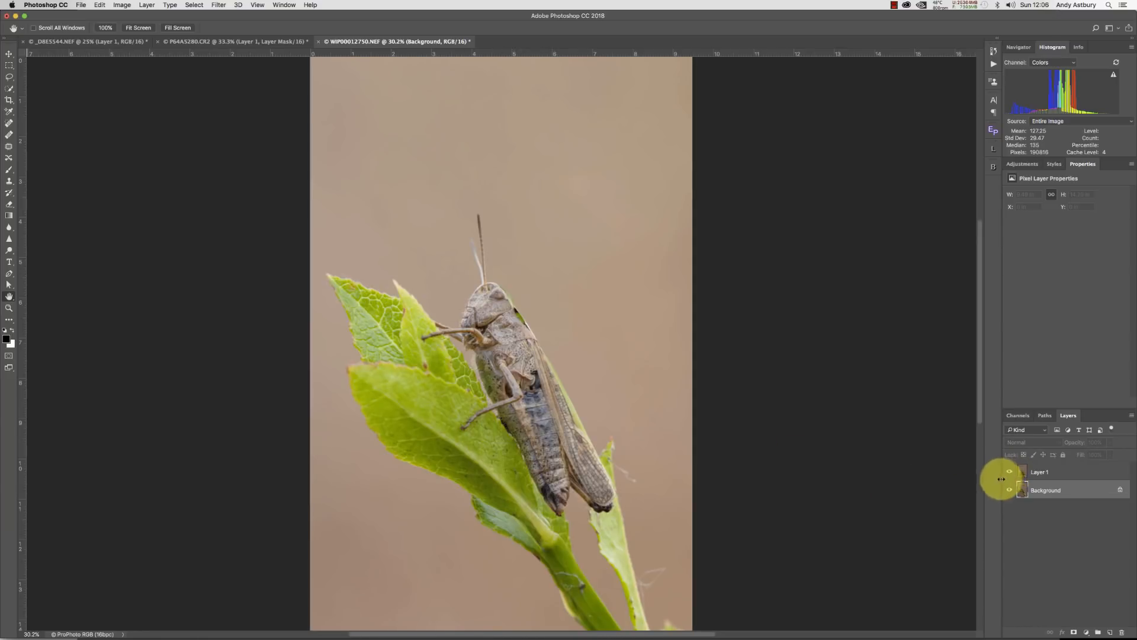
left_click(1046, 472)
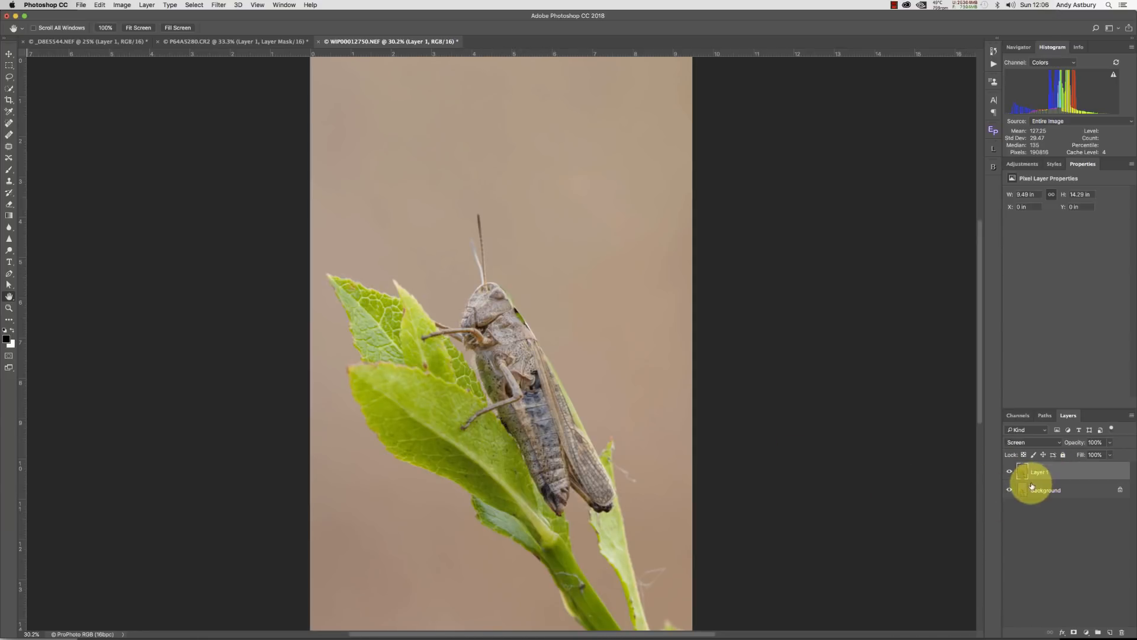
Switch Layer 1's blend mode to Normal and back to Screen for comparison.
left_click(1021, 442)
left_click(1019, 372)
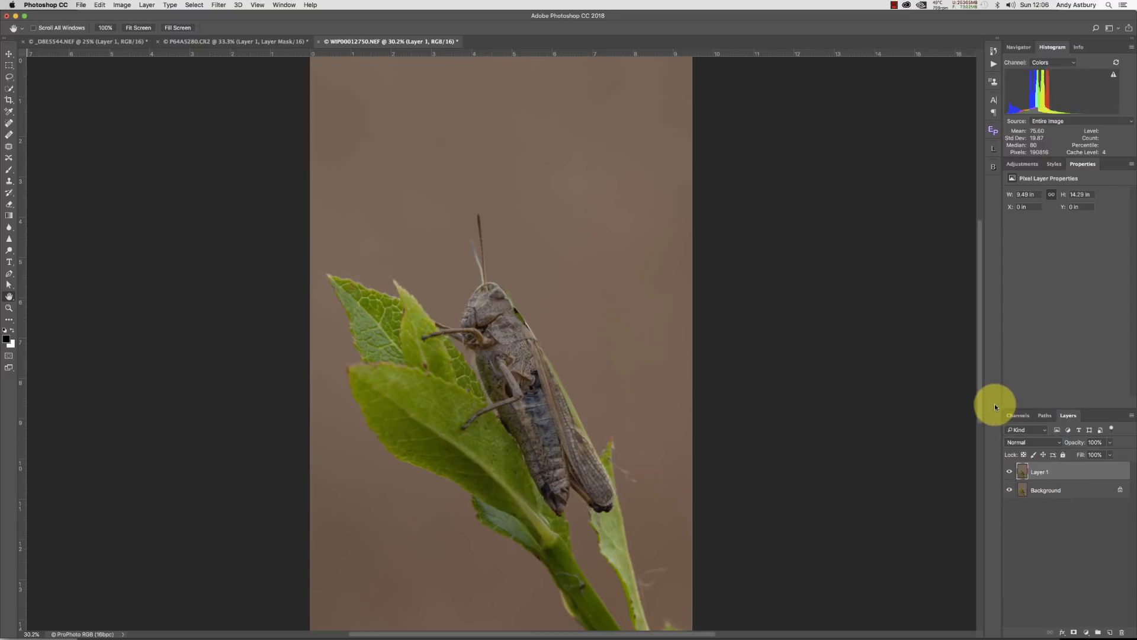
left_click(1022, 442)
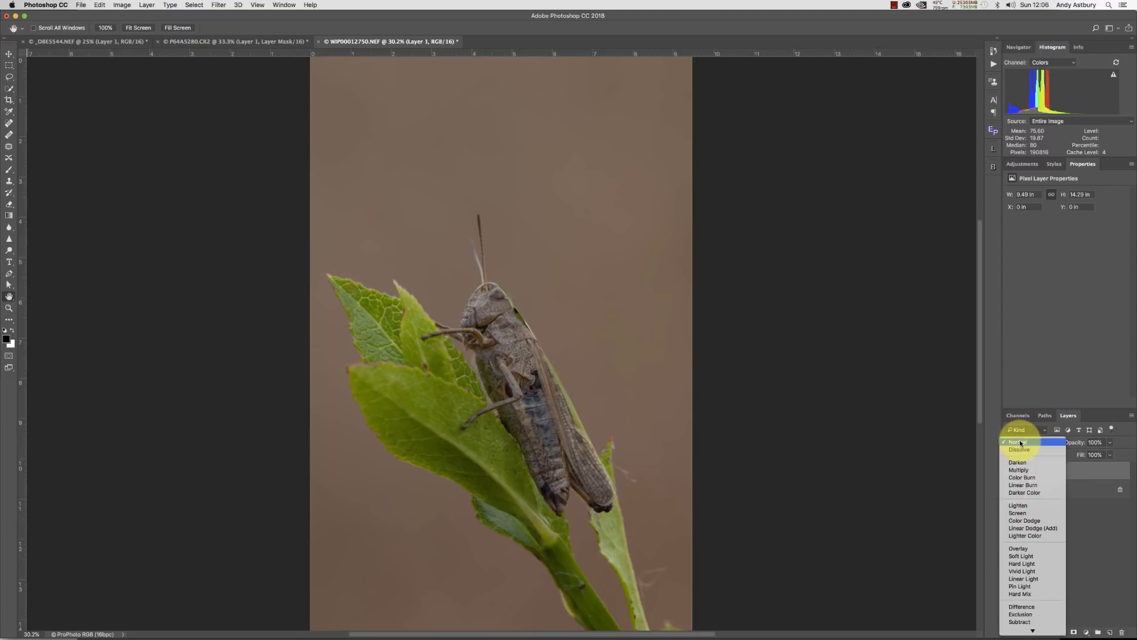
left_click(1011, 511)
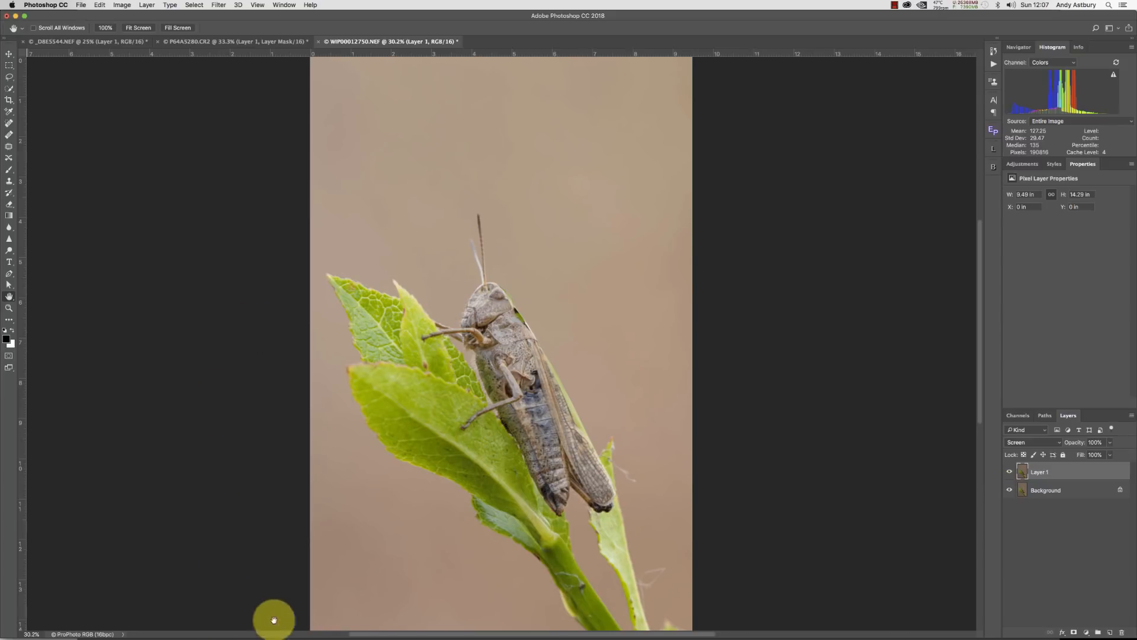
Switch to Lightroom and select the squirrel photo.
mouse_move(308, 628)
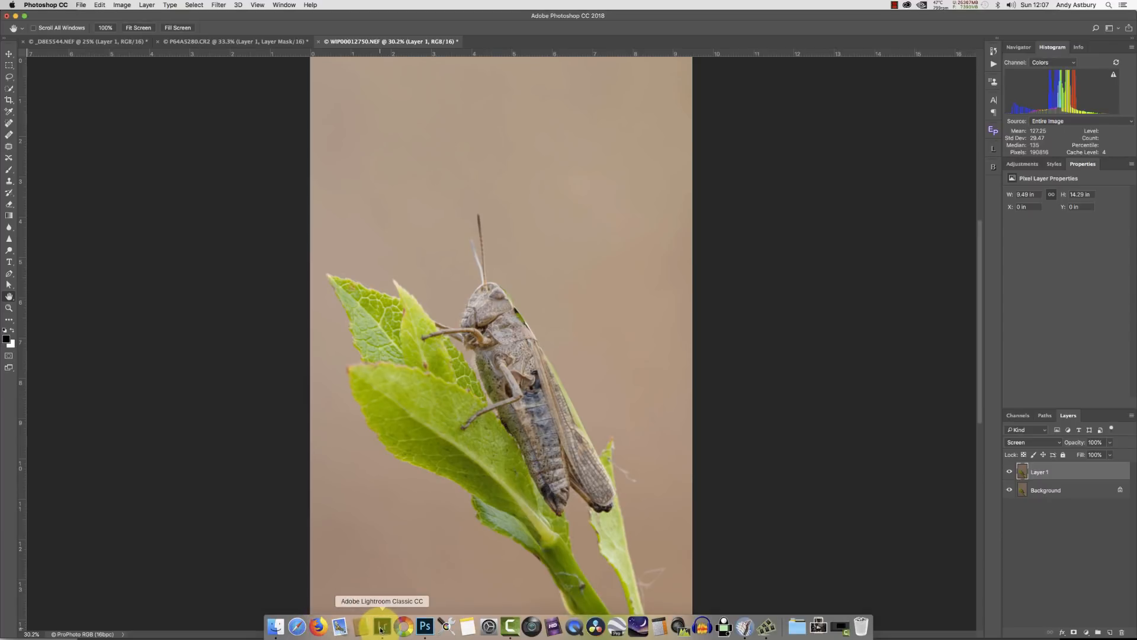
left_click(381, 628)
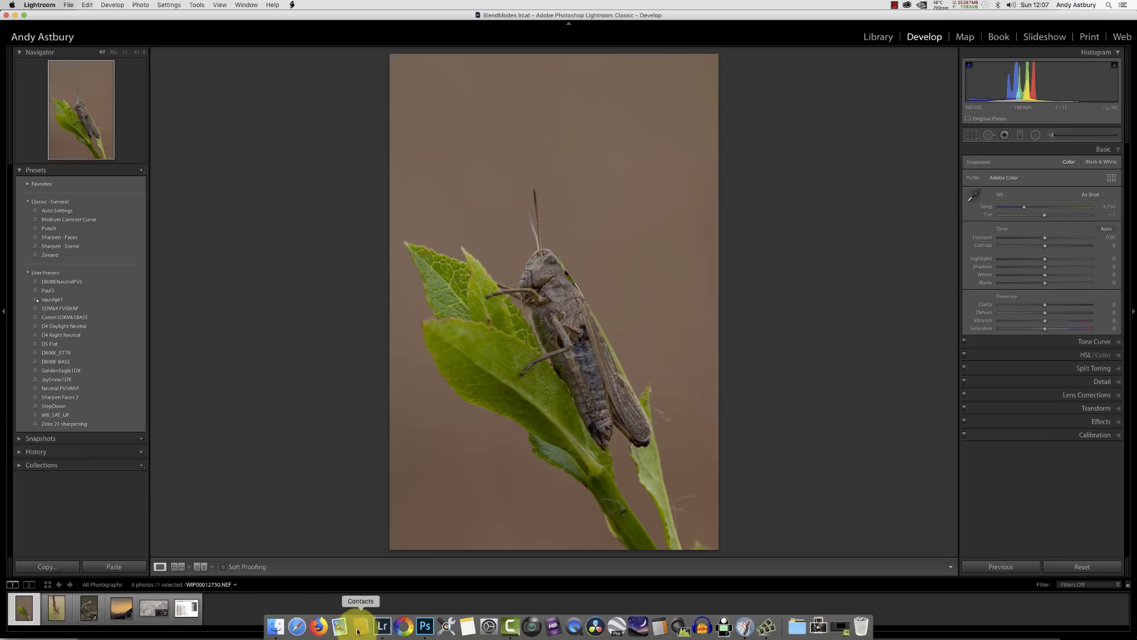
left_click(85, 606)
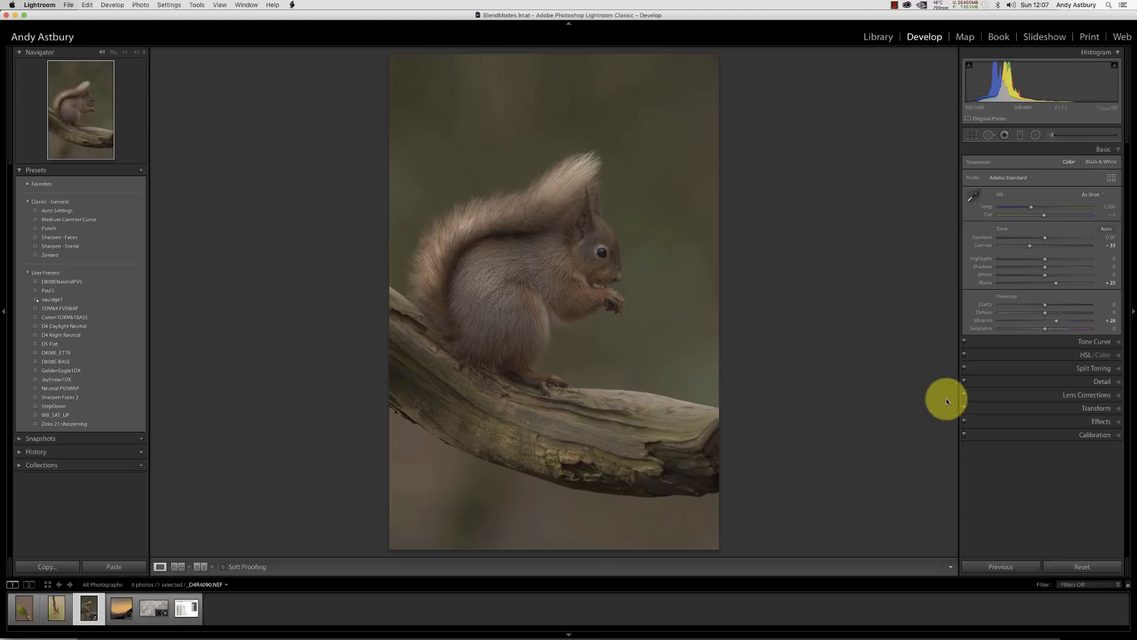
Reset the squirrel photo's develop settings to their defaults.
left_click(1081, 564)
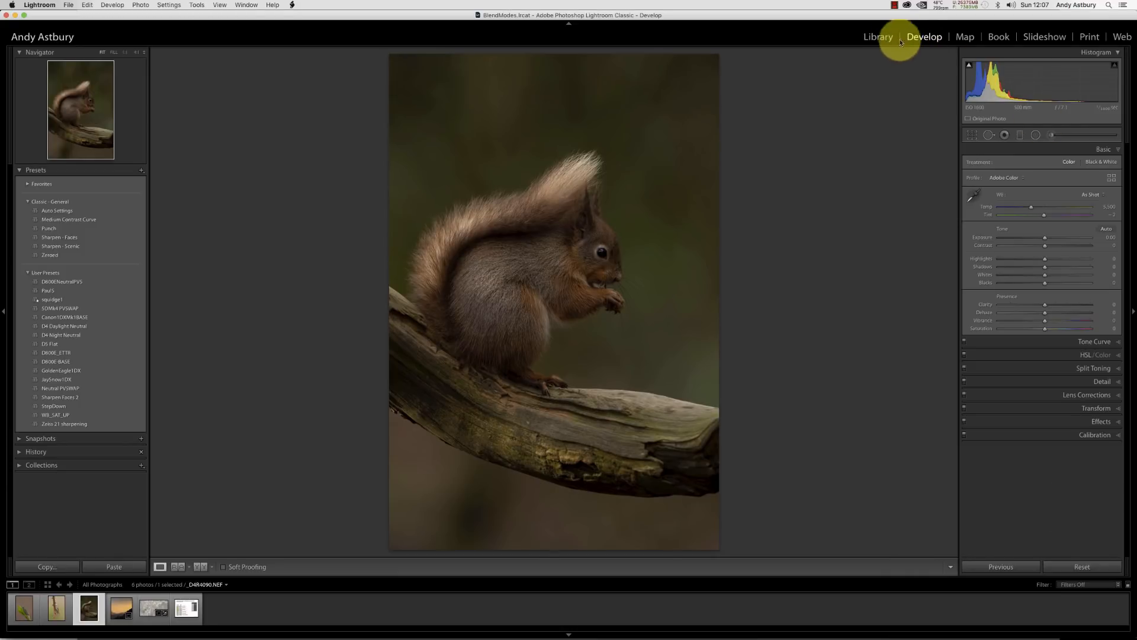
left_click(878, 37)
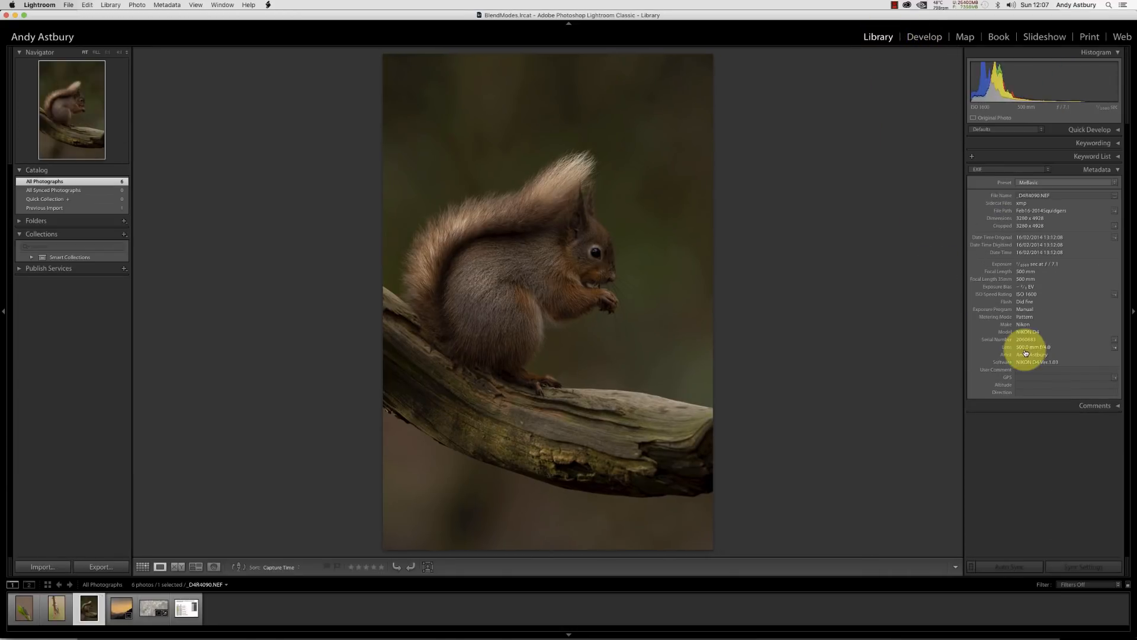
left_click(916, 40)
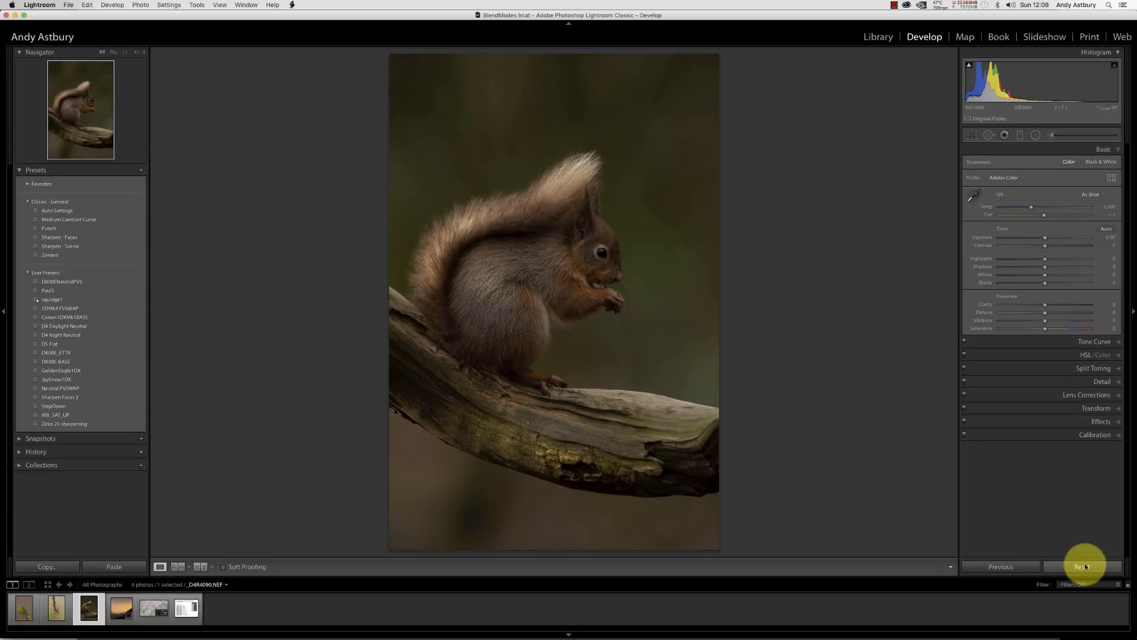
Raise the squirrel photo's exposure to about +1.19 and check the fur at 100% zoom.
left_click(1095, 434)
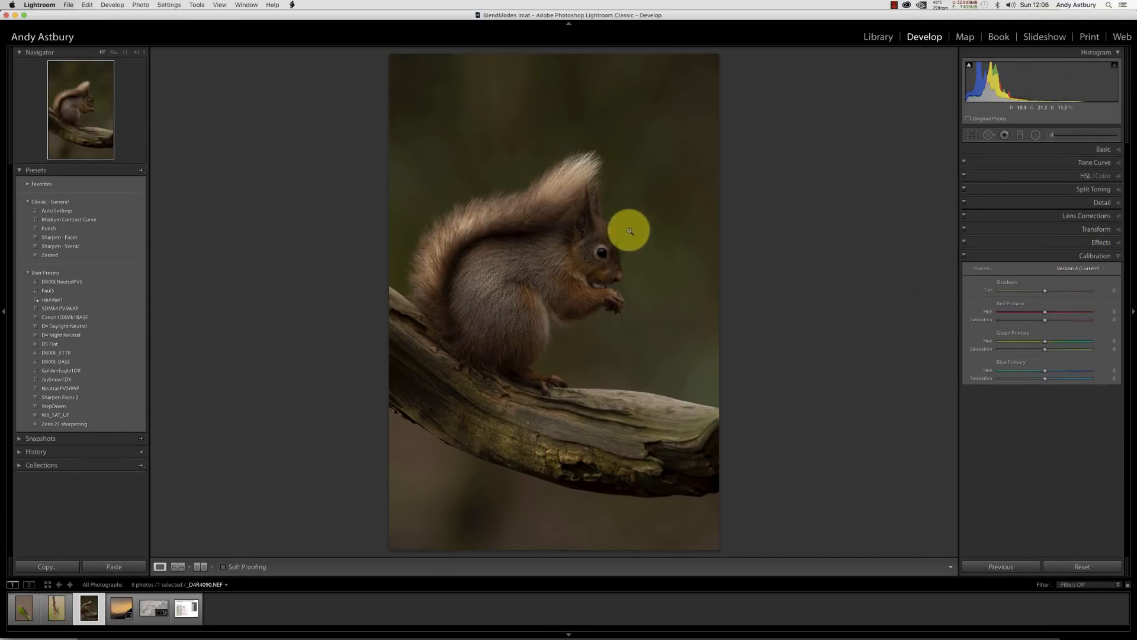
left_click(1103, 149)
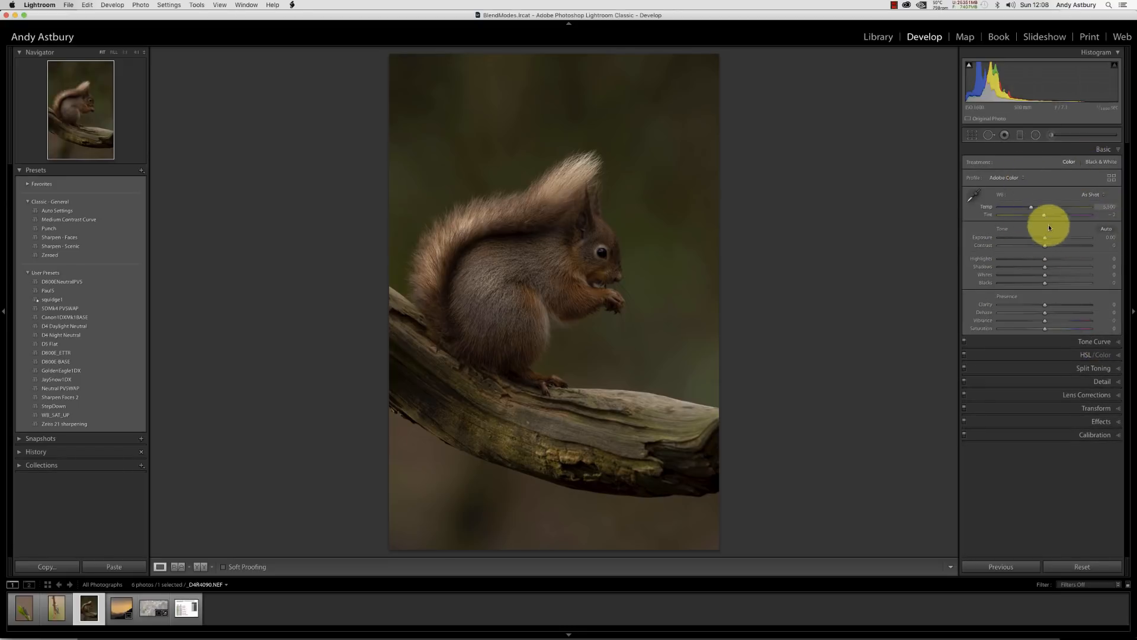
left_click_drag(1045, 237, 1054, 239)
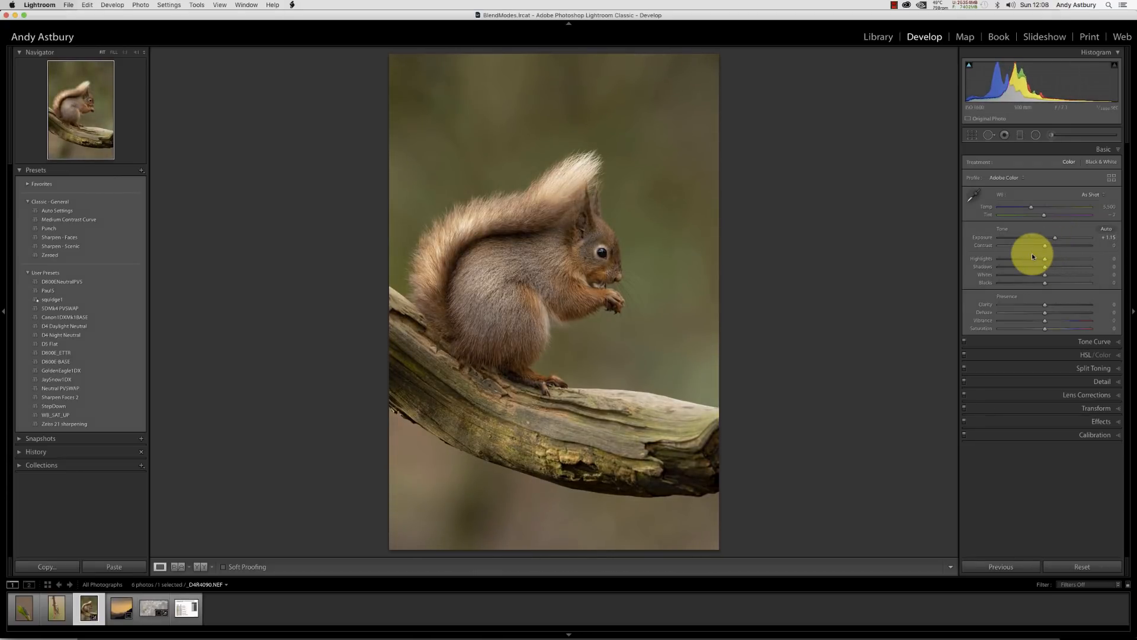
left_click(587, 278)
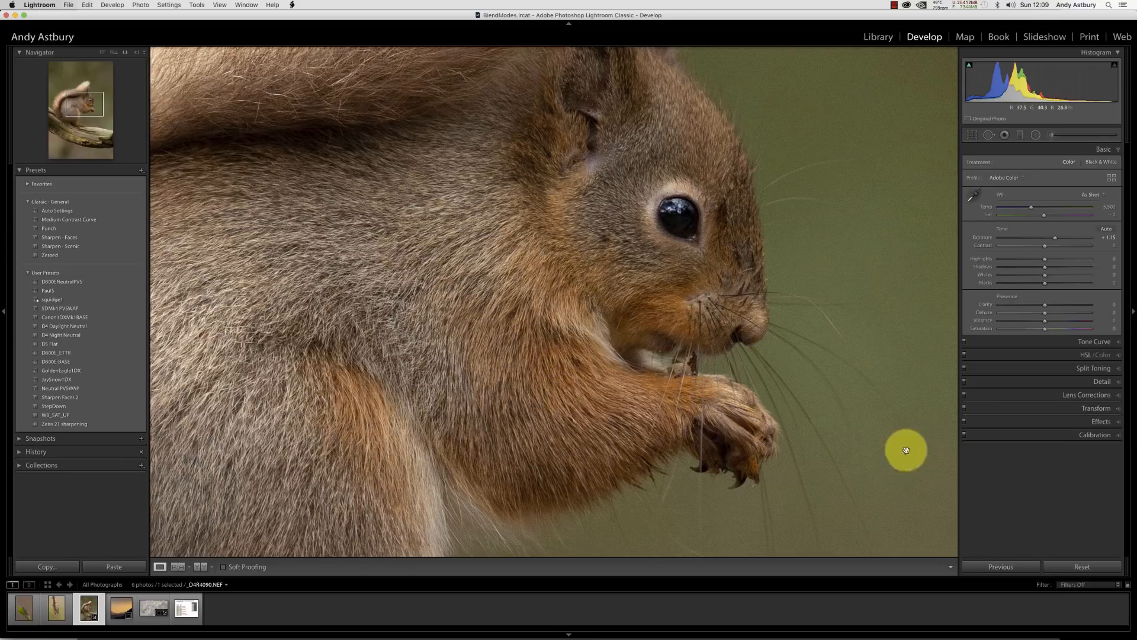
left_click(693, 492)
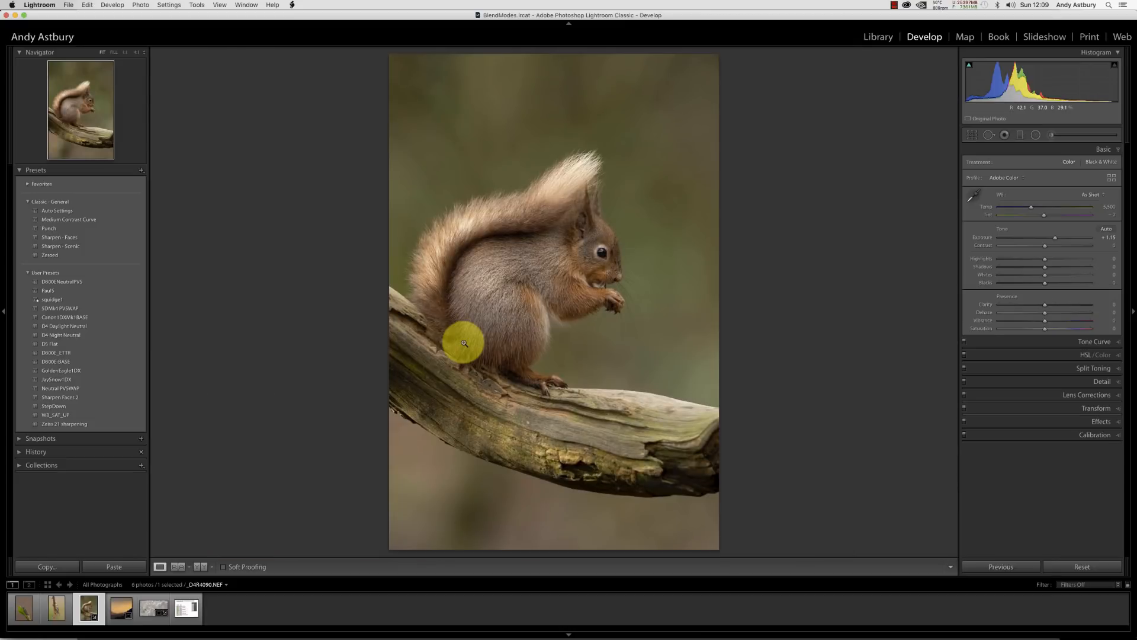
Switch the Calibration process version to Version 2 (2010).
left_click(1090, 435)
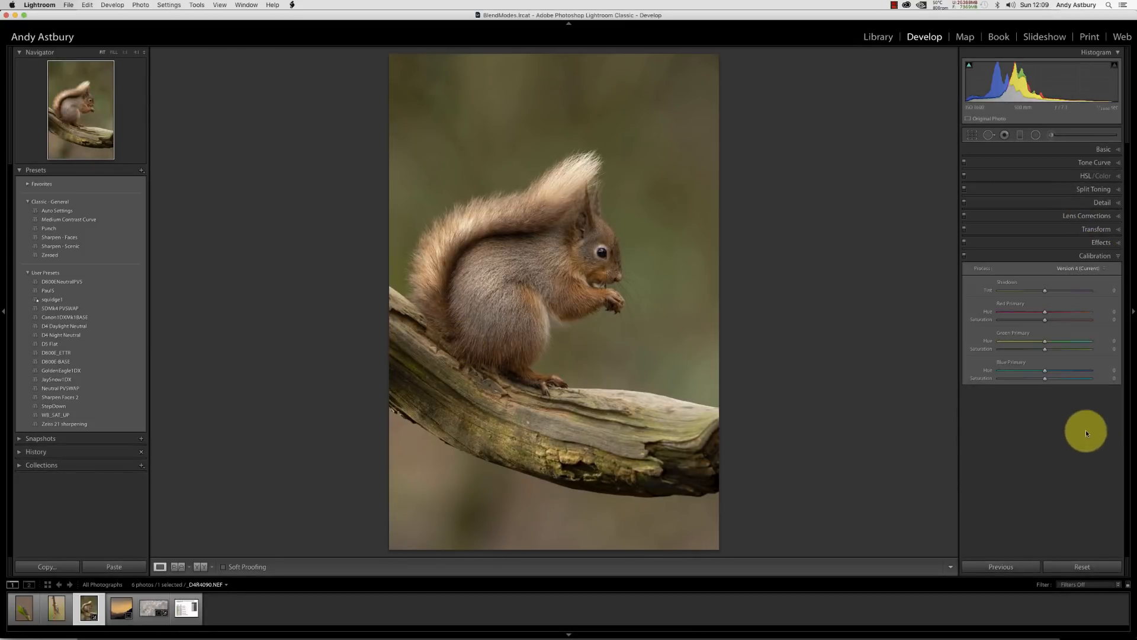
left_click(1069, 267)
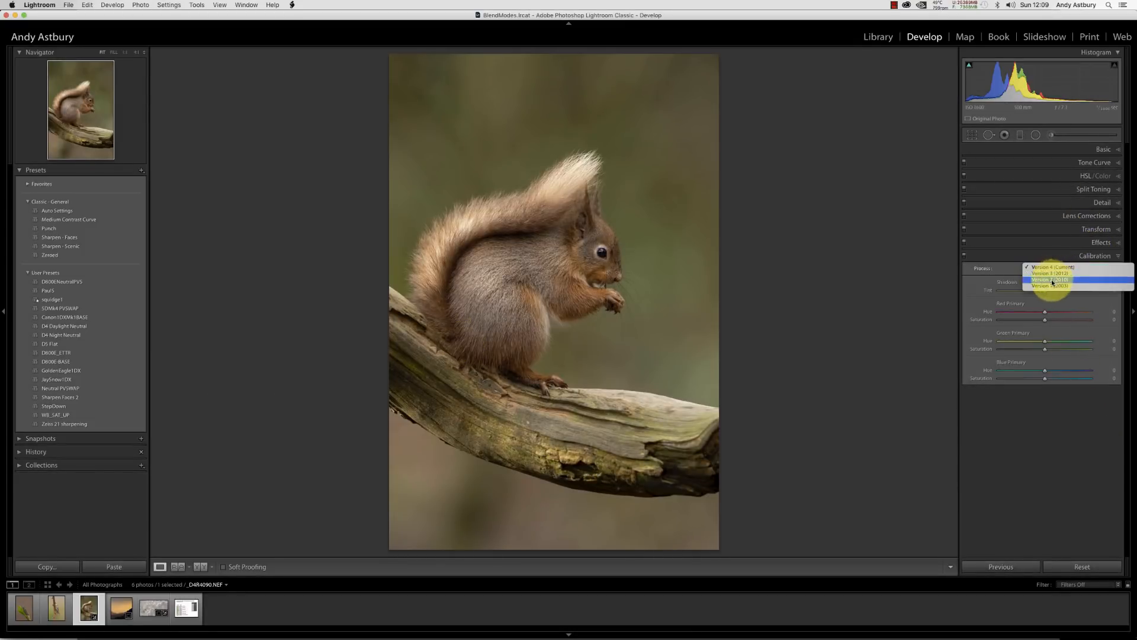
left_click(1056, 275)
Apply the Zeroed preset and set the process version back to Version 4 (Current).
left_click(109, 255)
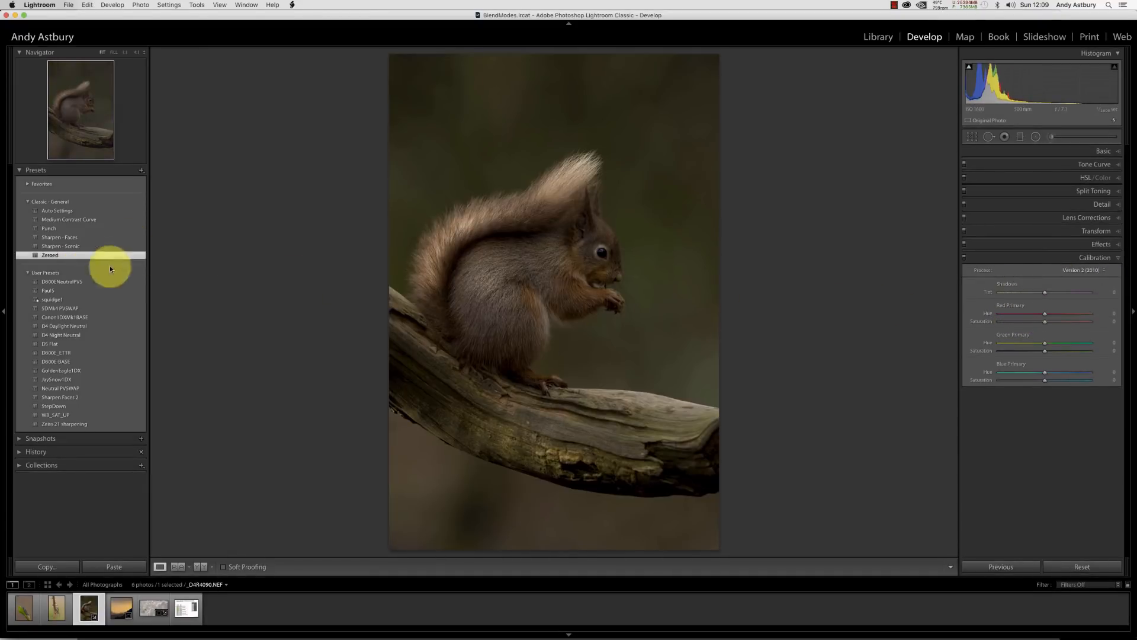
left_click(1081, 270)
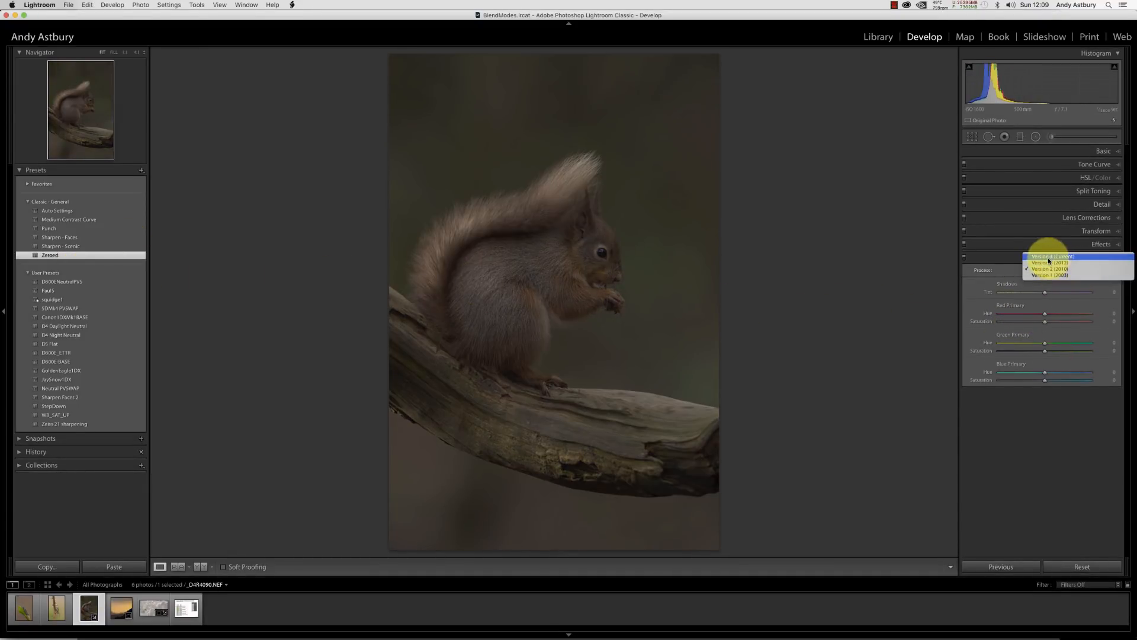
left_click(1051, 259)
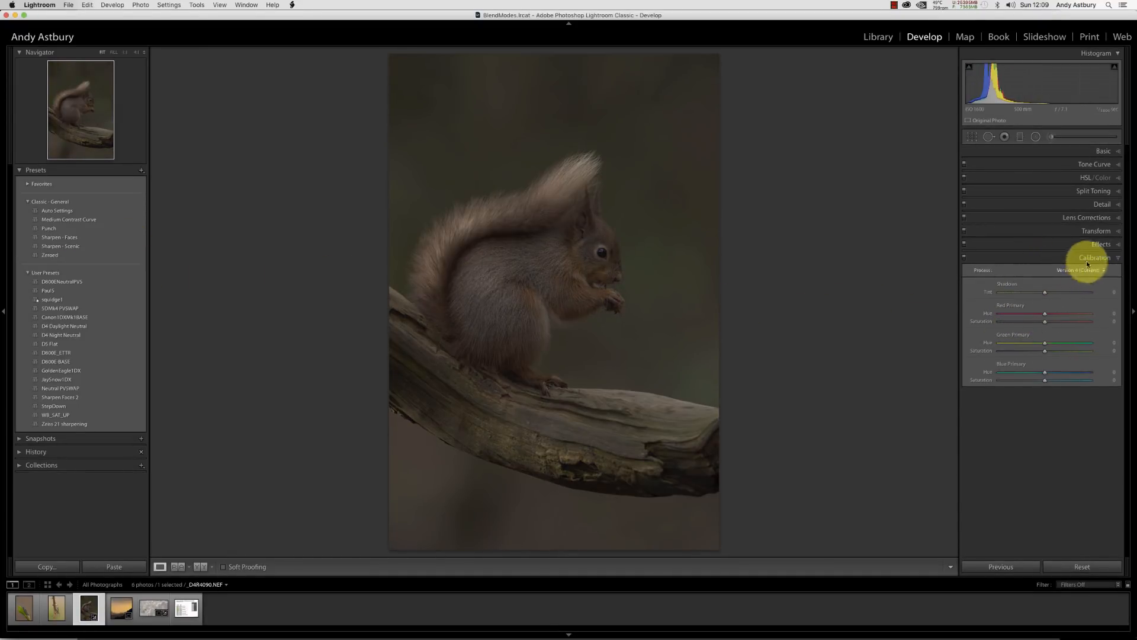
Adjust the luminance noise reduction slider in the Detail settings.
left_click(1088, 218)
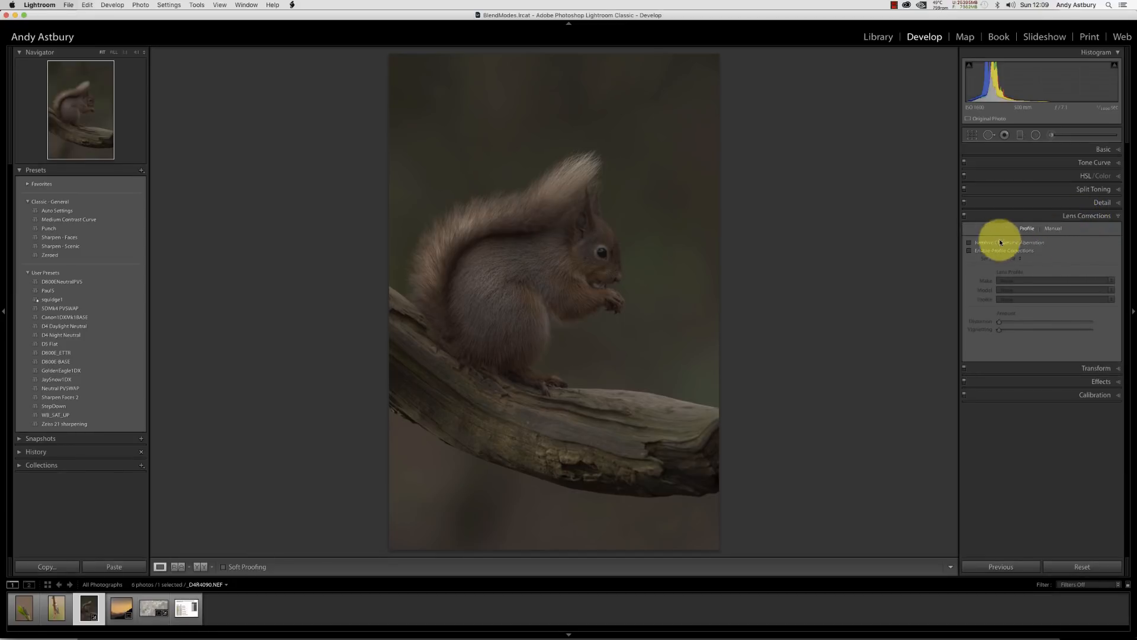
left_click(1092, 215)
left_click(1100, 203)
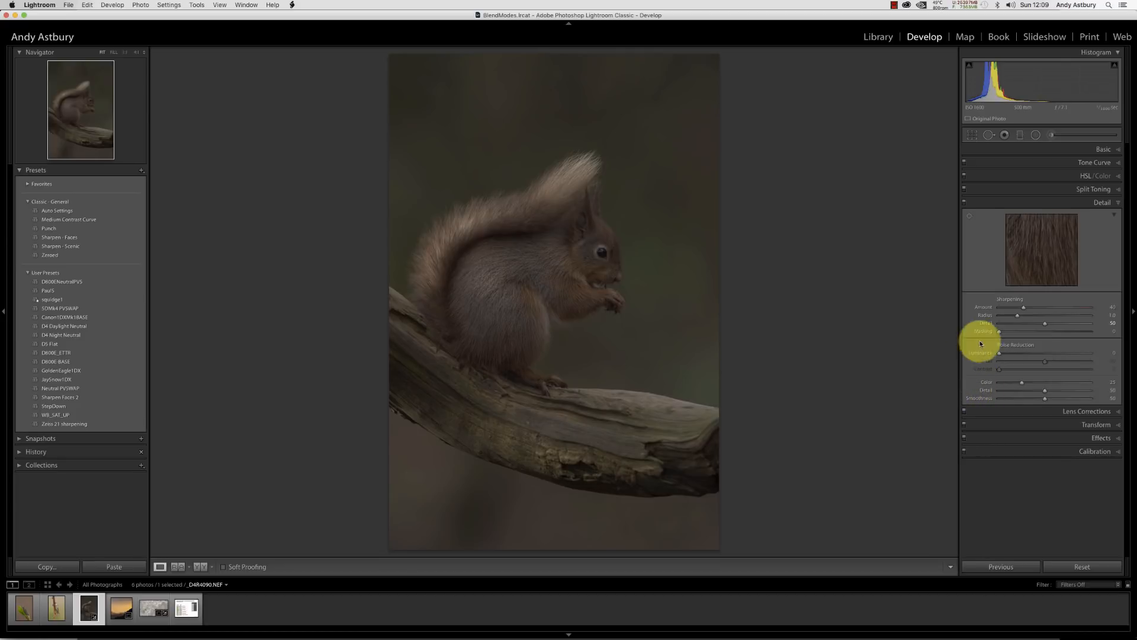
left_click_drag(993, 356, 1002, 354)
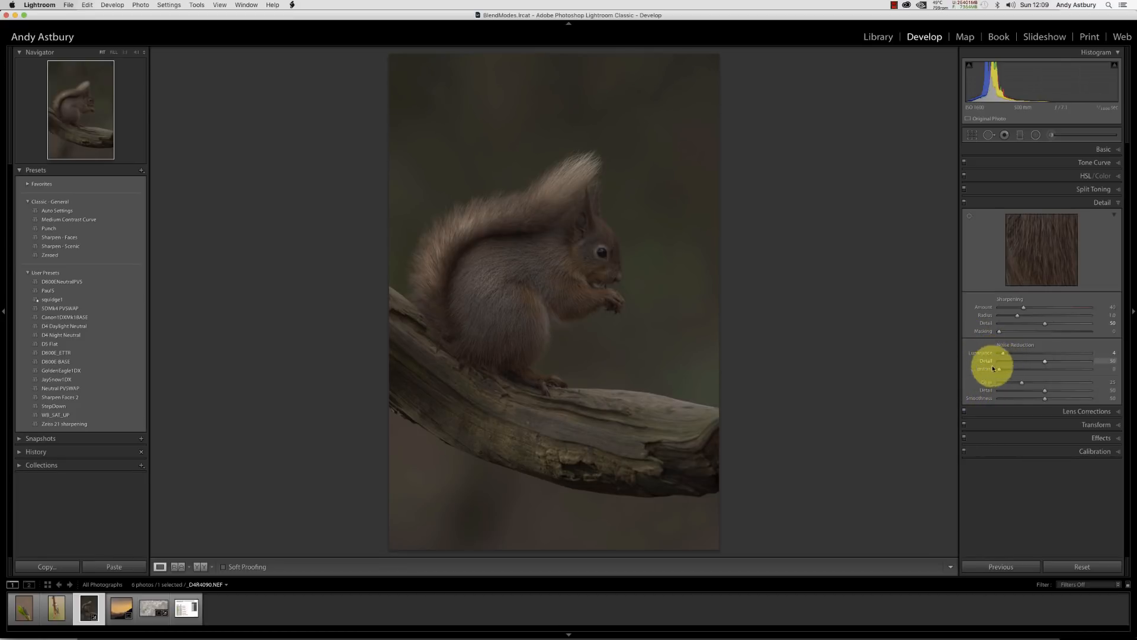
Reset the exposure to 0.00 in the Basic settings and open the Tone Curve.
left_click(1104, 151)
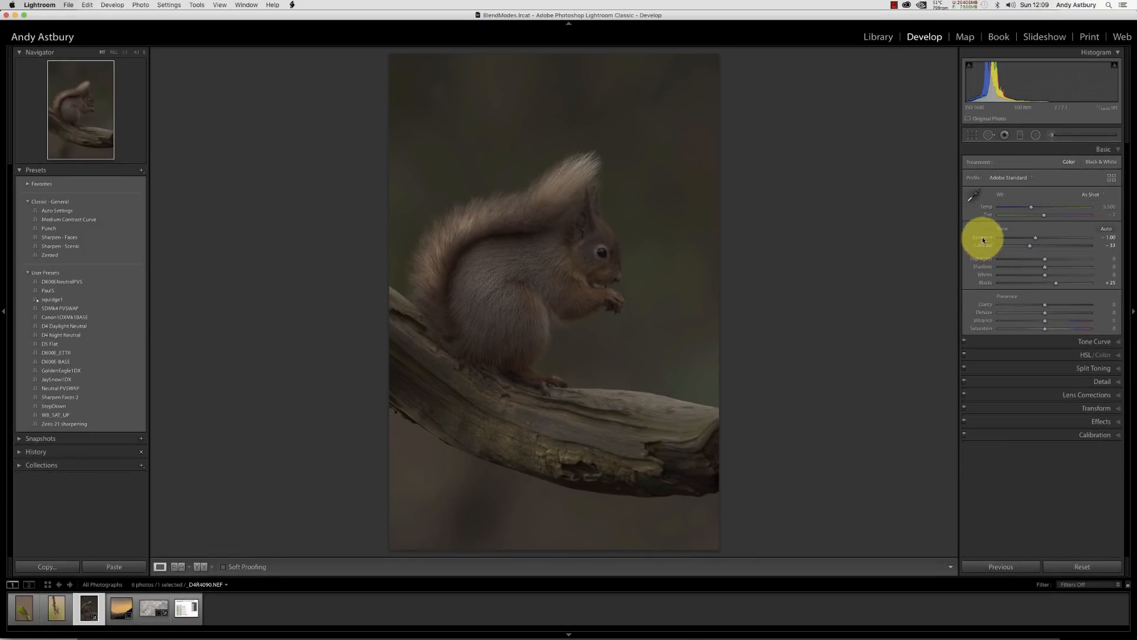
double_click(980, 237)
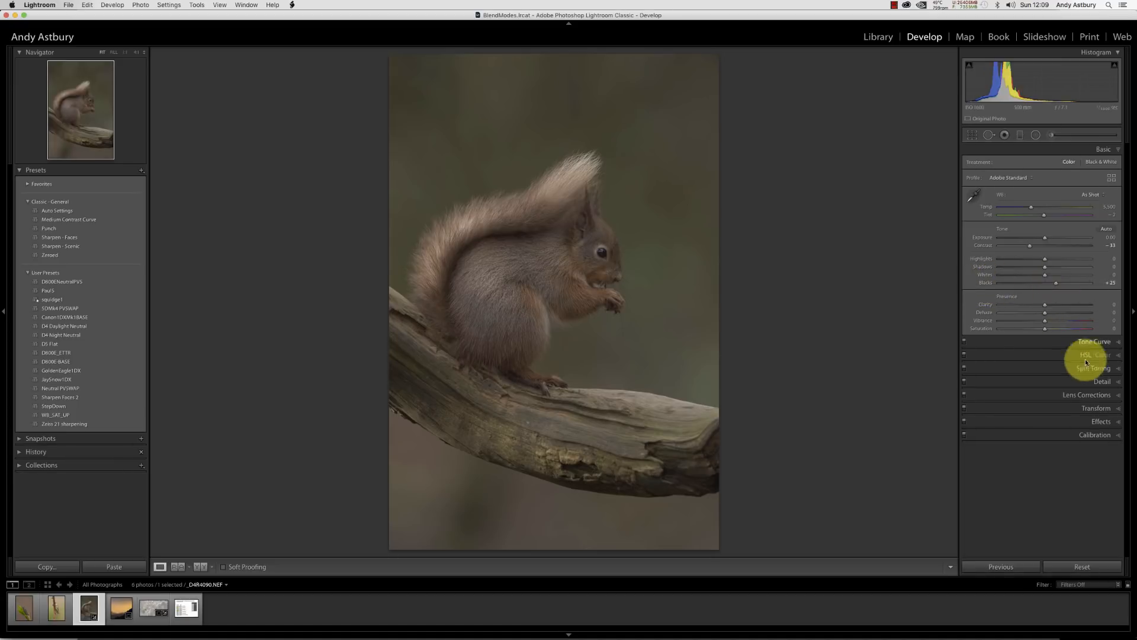
left_click(1092, 341)
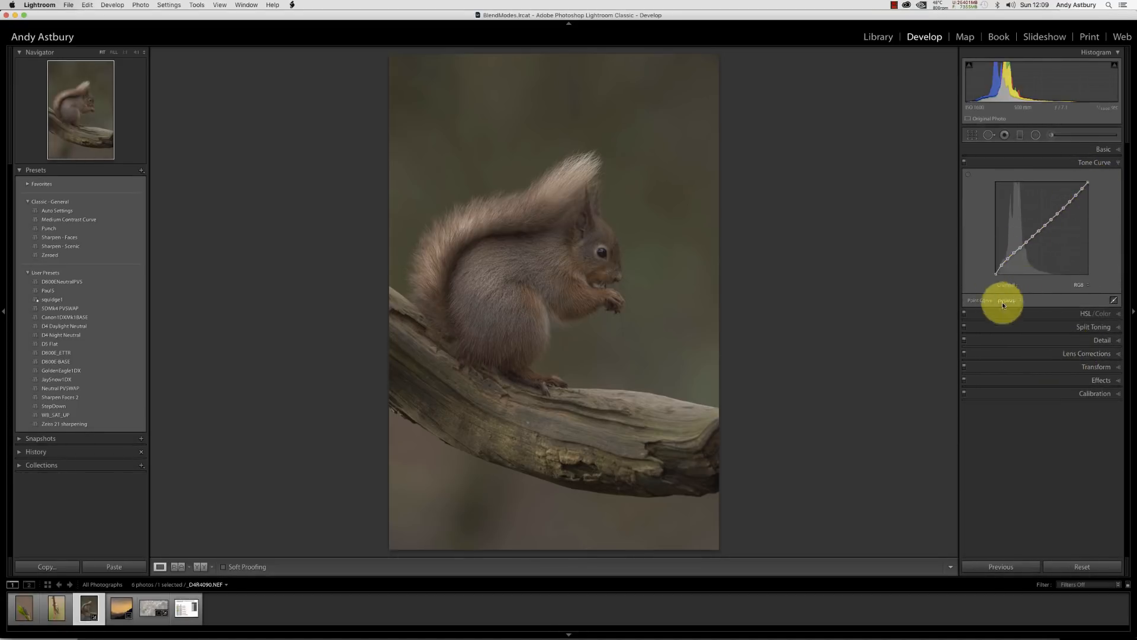
Open the squirrel photo for editing in Adobe Photoshop CC 2018.
left_click(546, 267)
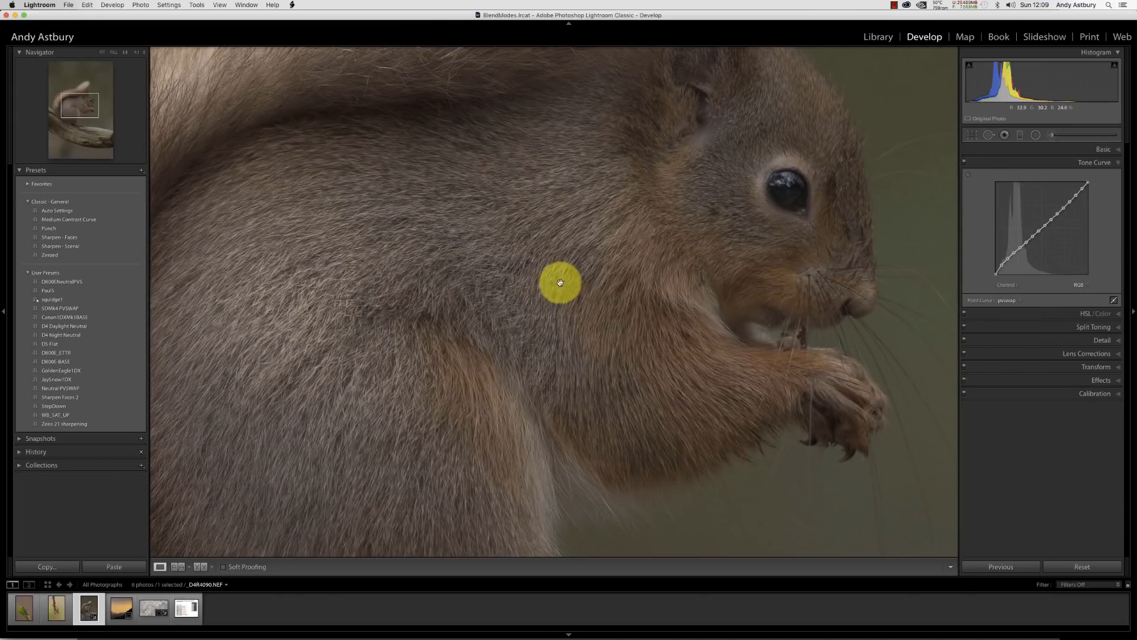
left_click(555, 278)
right_click(554, 269)
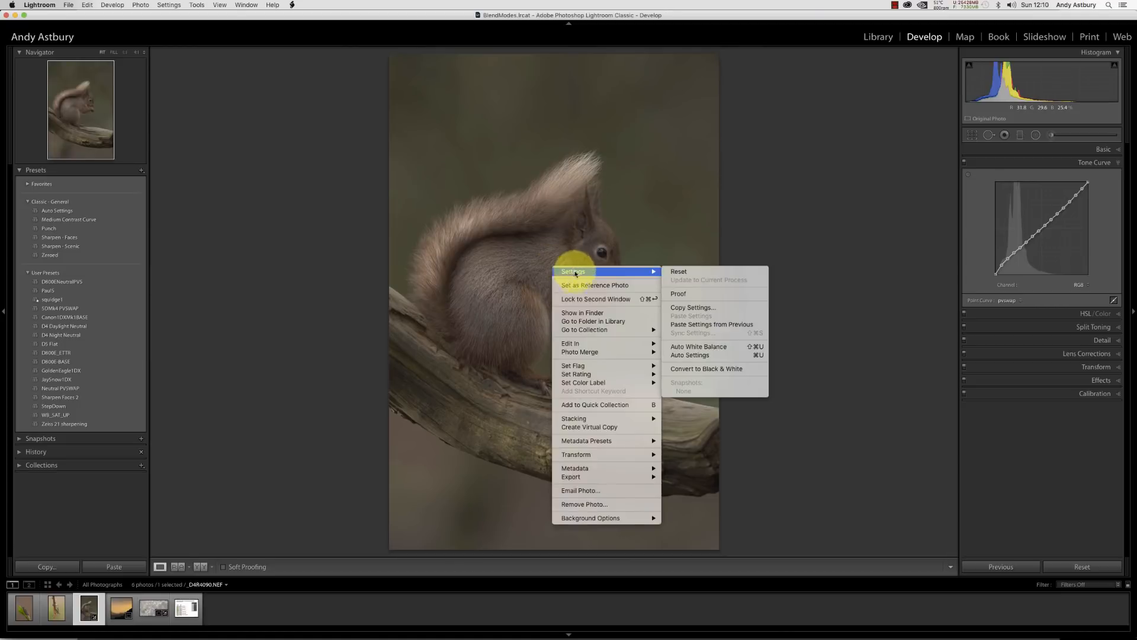
mouse_move(590, 345)
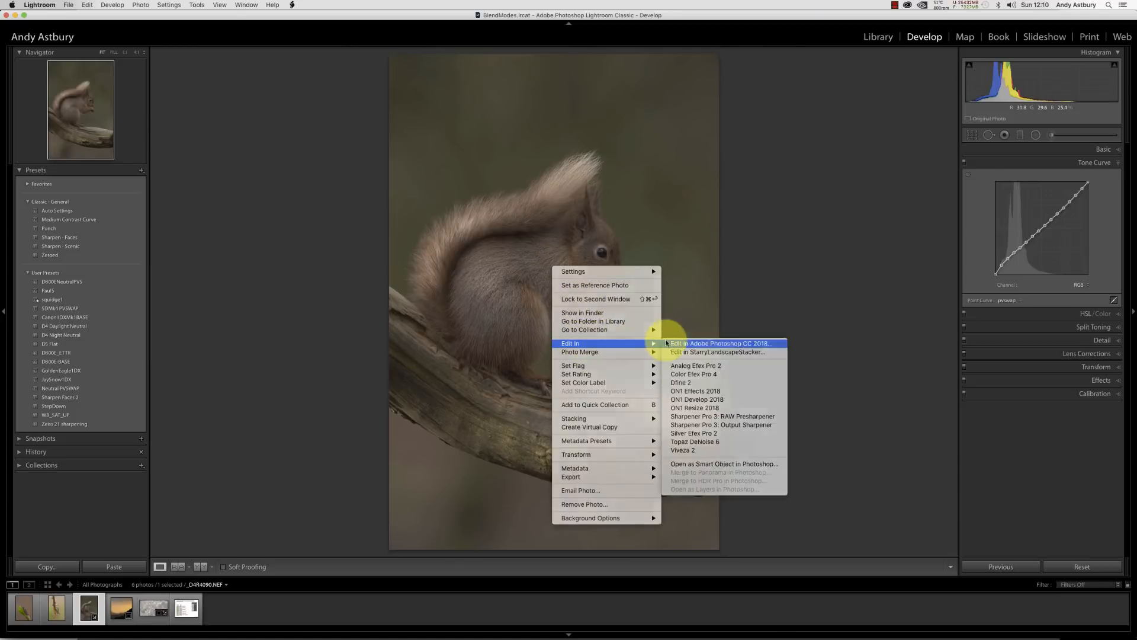
left_click(665, 342)
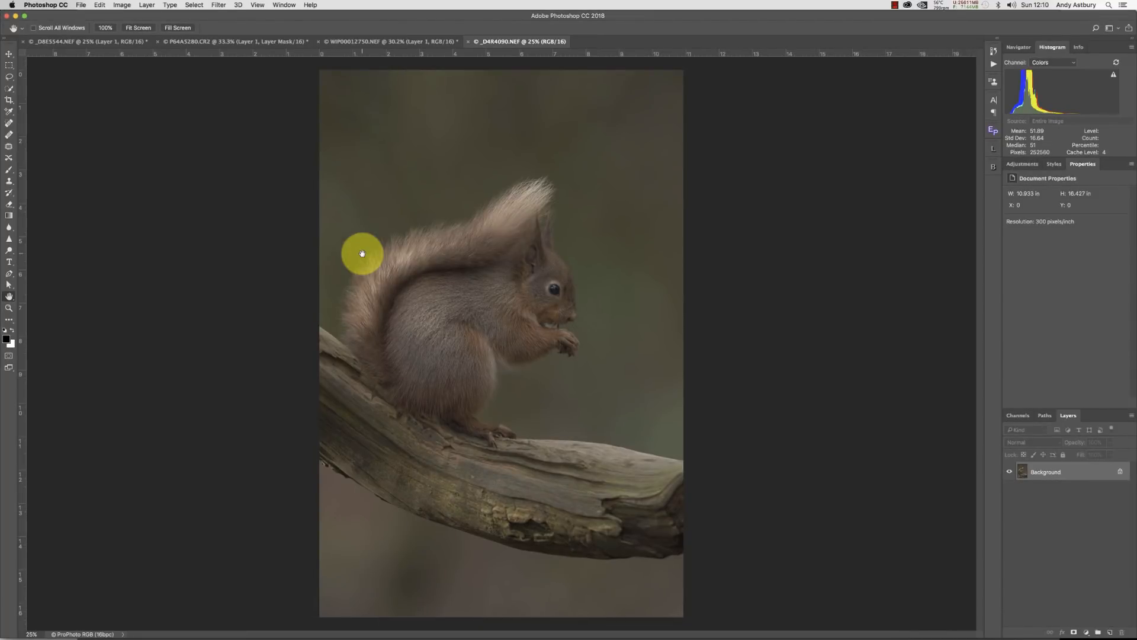
Duplicate the Background layer and set the new layer's blend mode to Screen.
key("super+j")
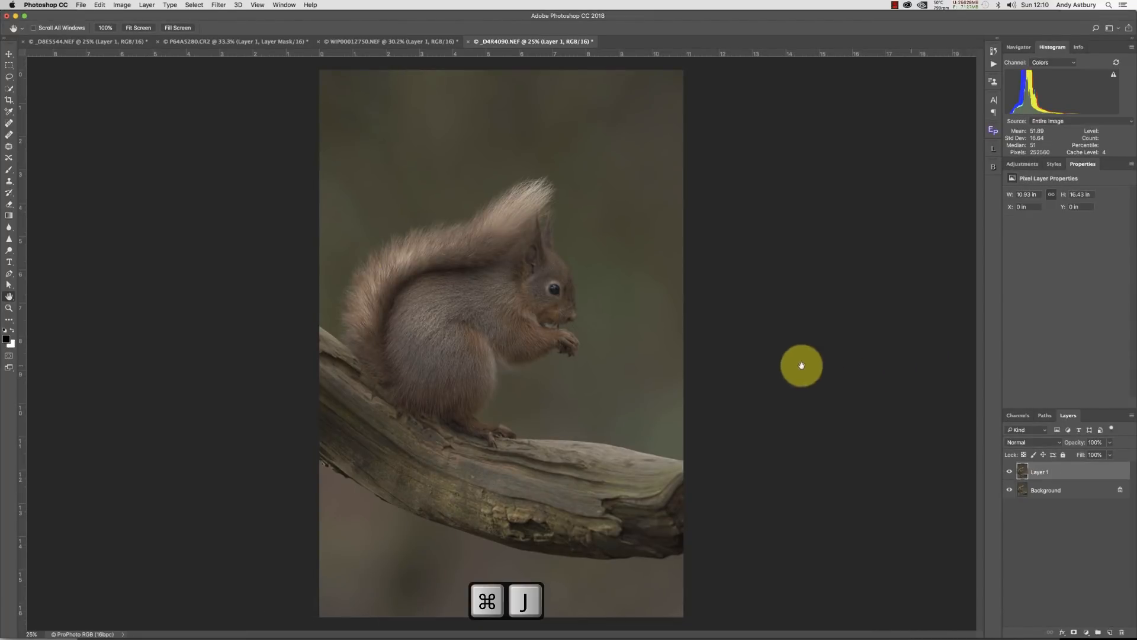
left_click(1015, 443)
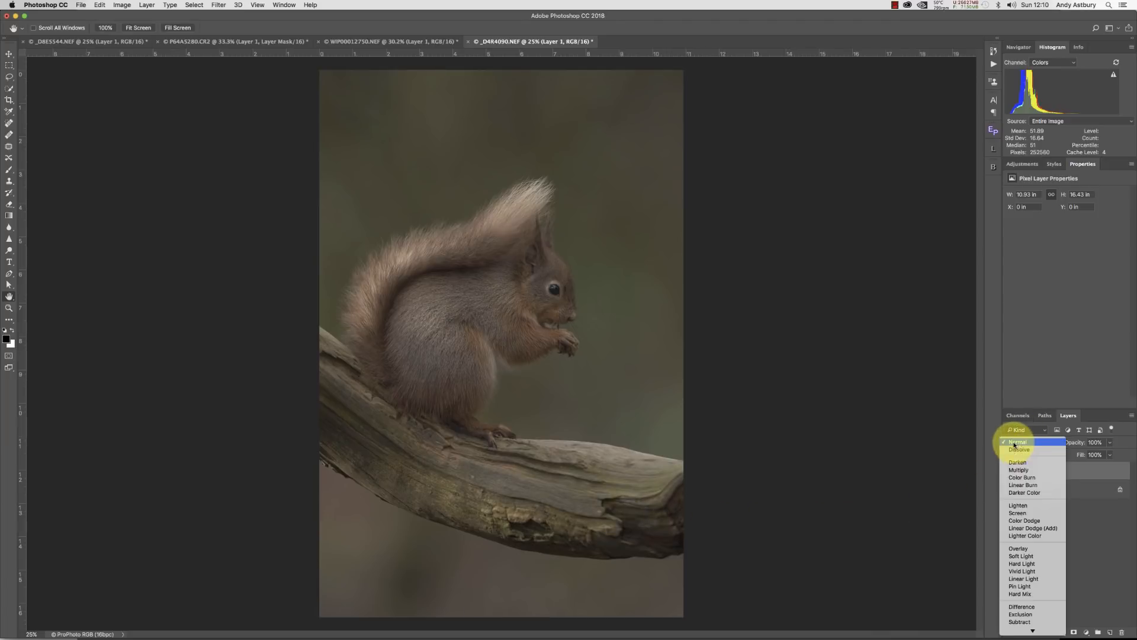
left_click(1016, 513)
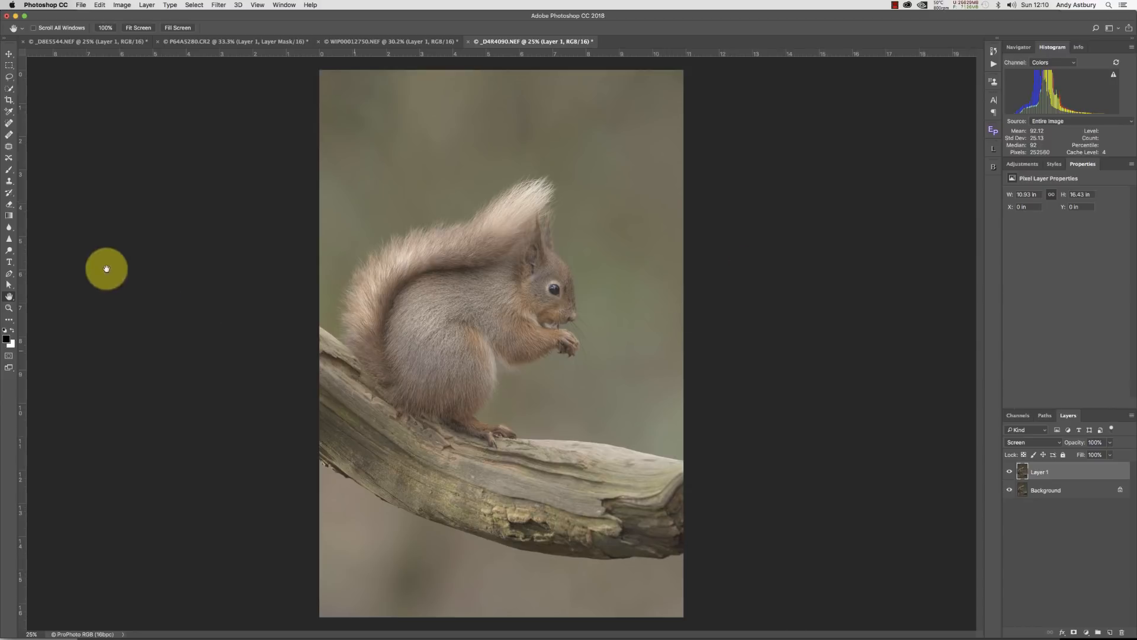
Inspect the squirrel at 100% zoom by panning across the fur, then fit it to the screen.
double_click(9, 308)
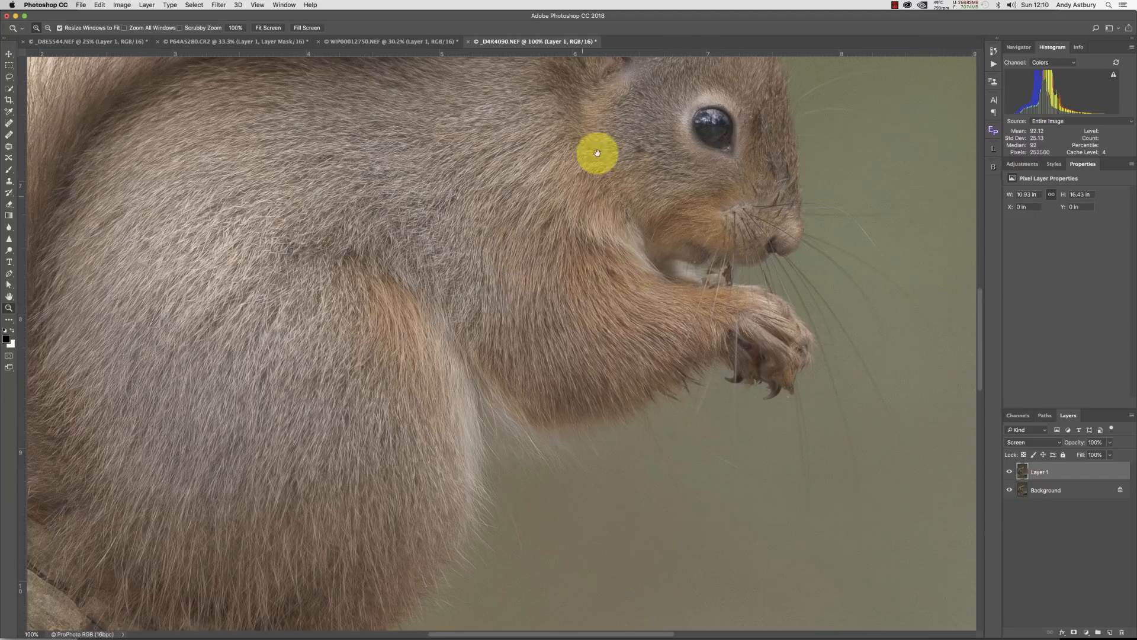
left_click_drag(581, 183, 356, 197)
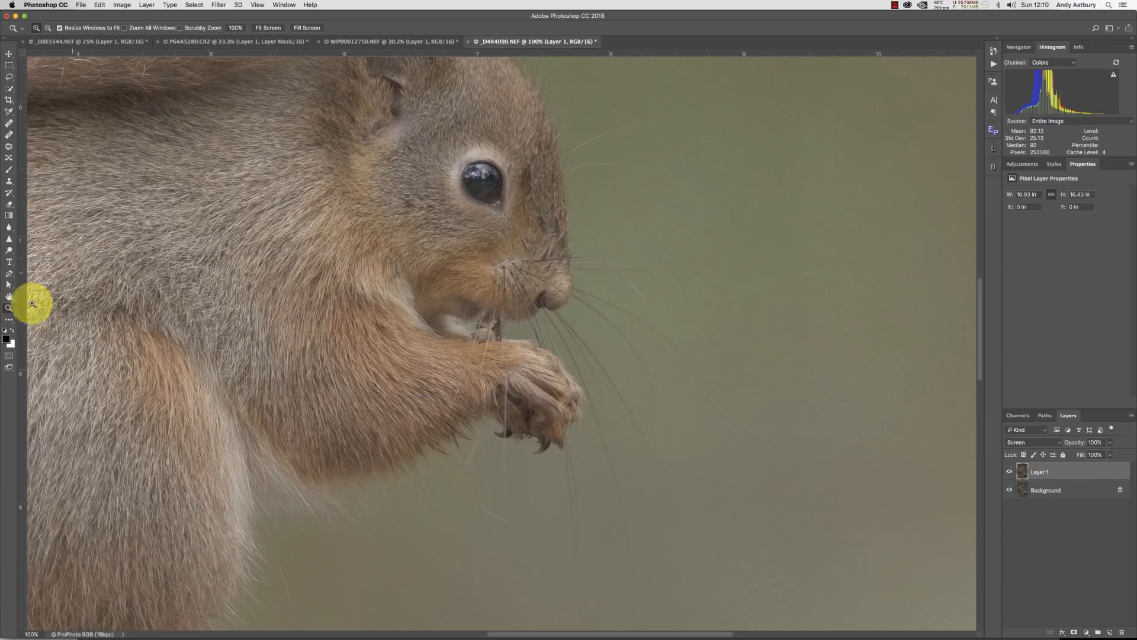
double_click(10, 295)
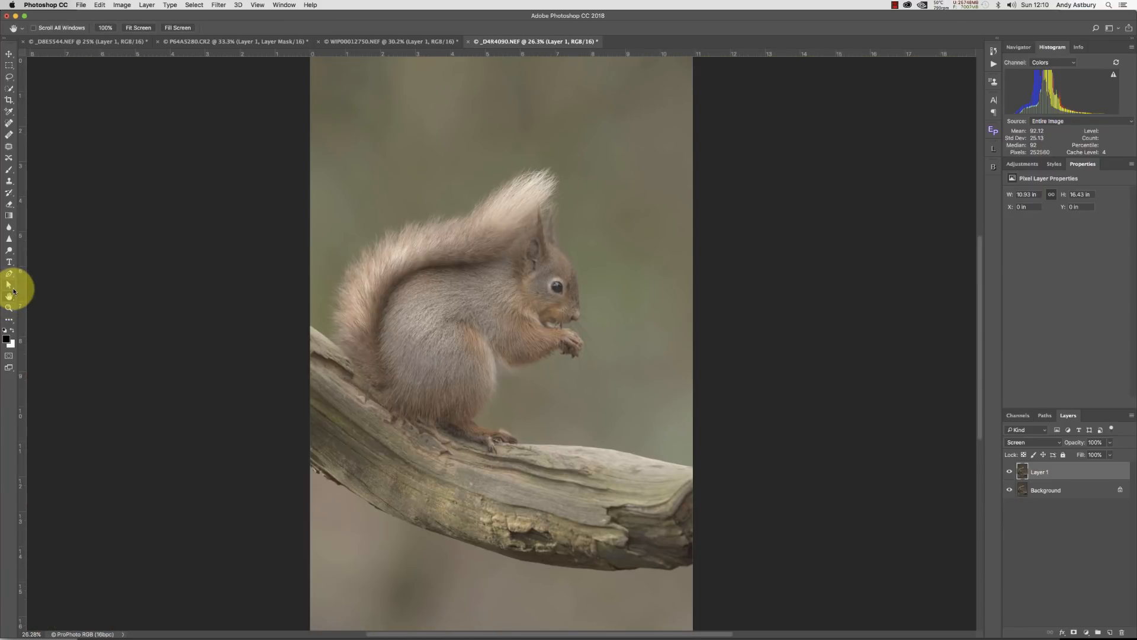